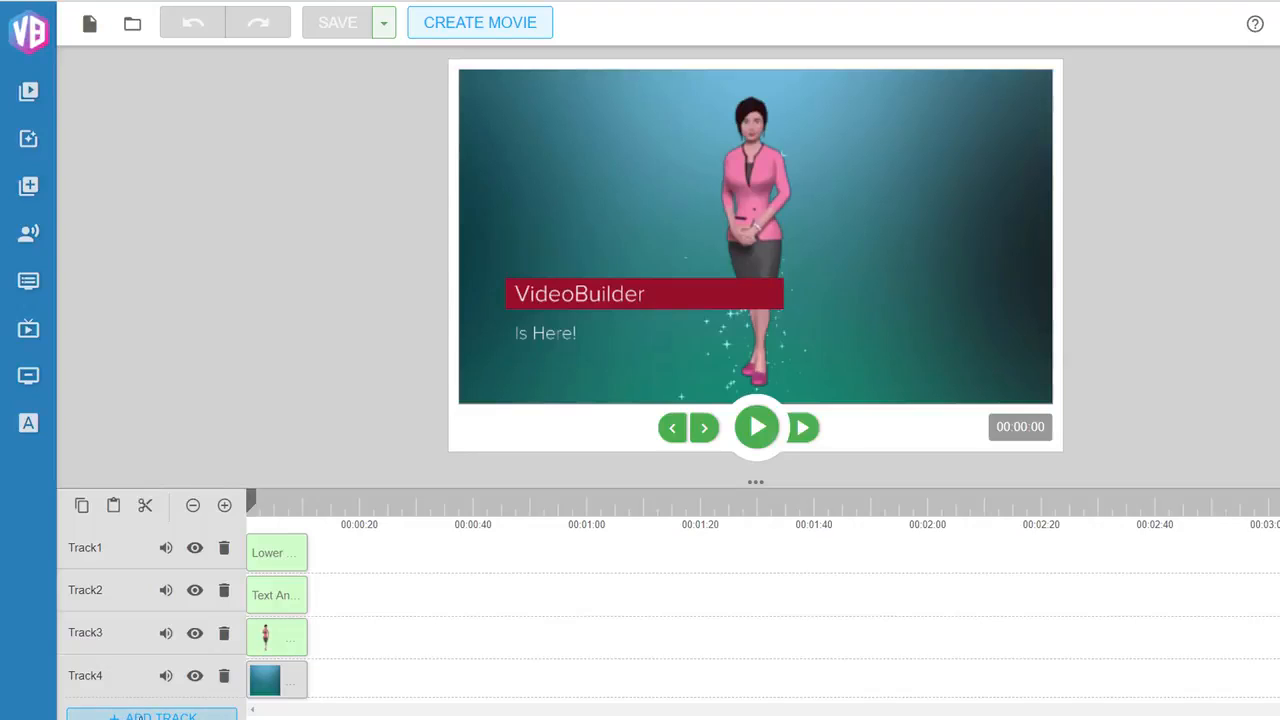
Add a new empty track below Track4 in the timeline and delete it again
click(152, 715)
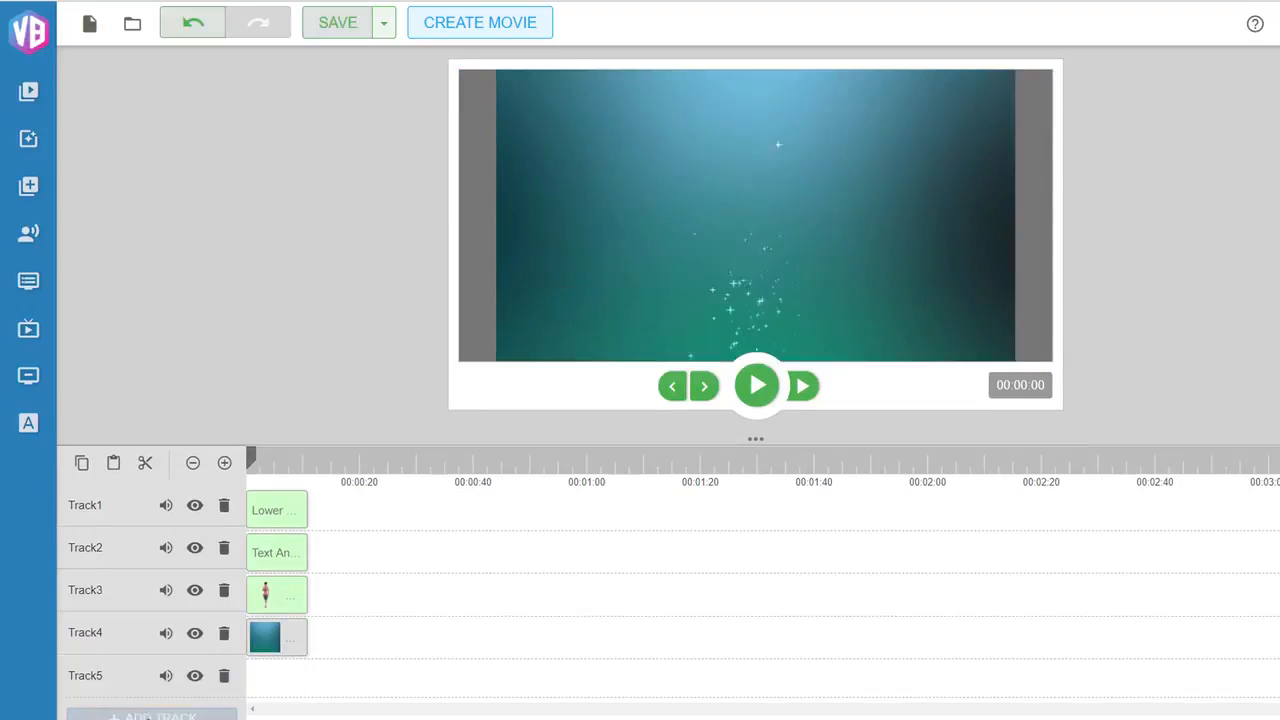
click(224, 675)
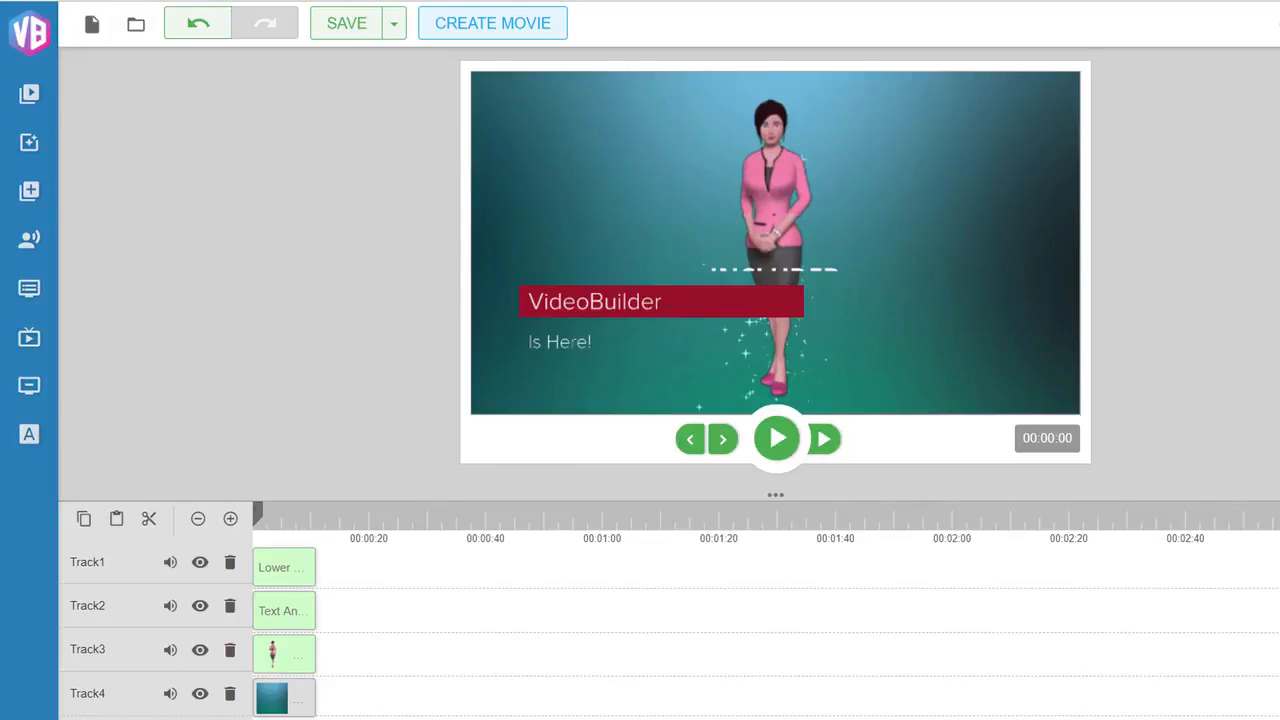
Start a new talking avatar and choose the standard full-length Jenna character
click(30, 240)
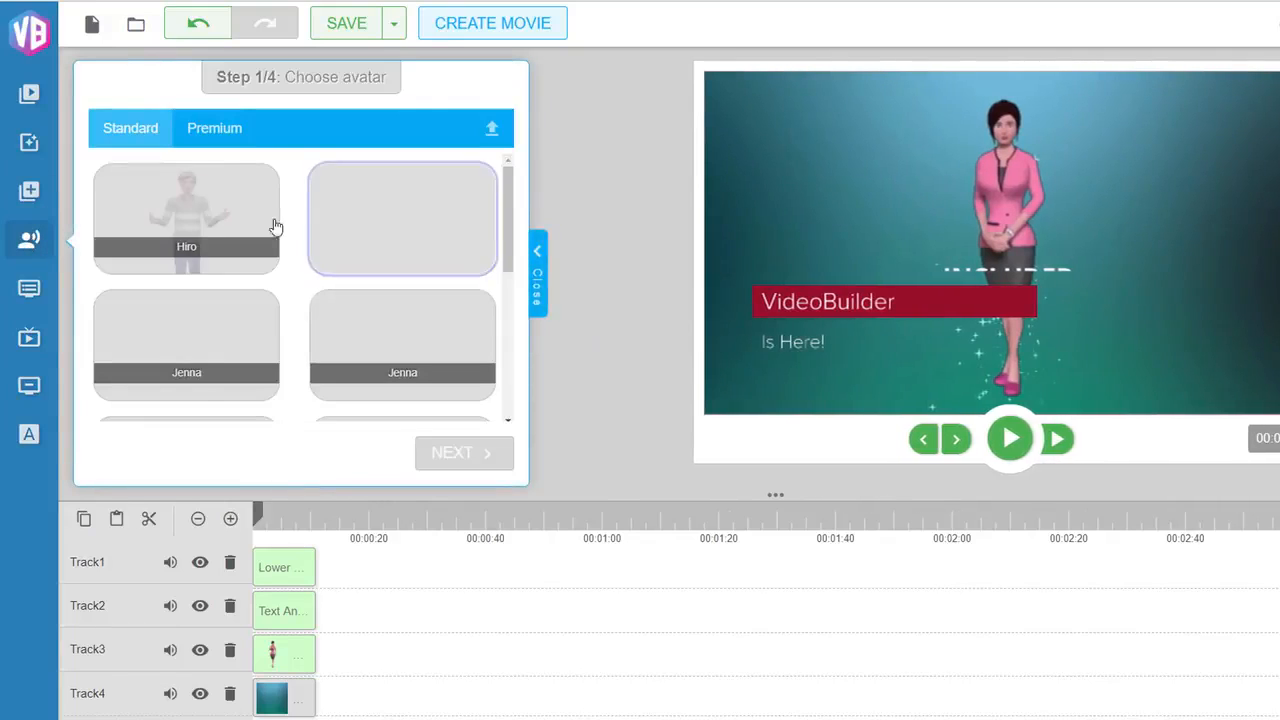
scroll(410, 255, down, 3)
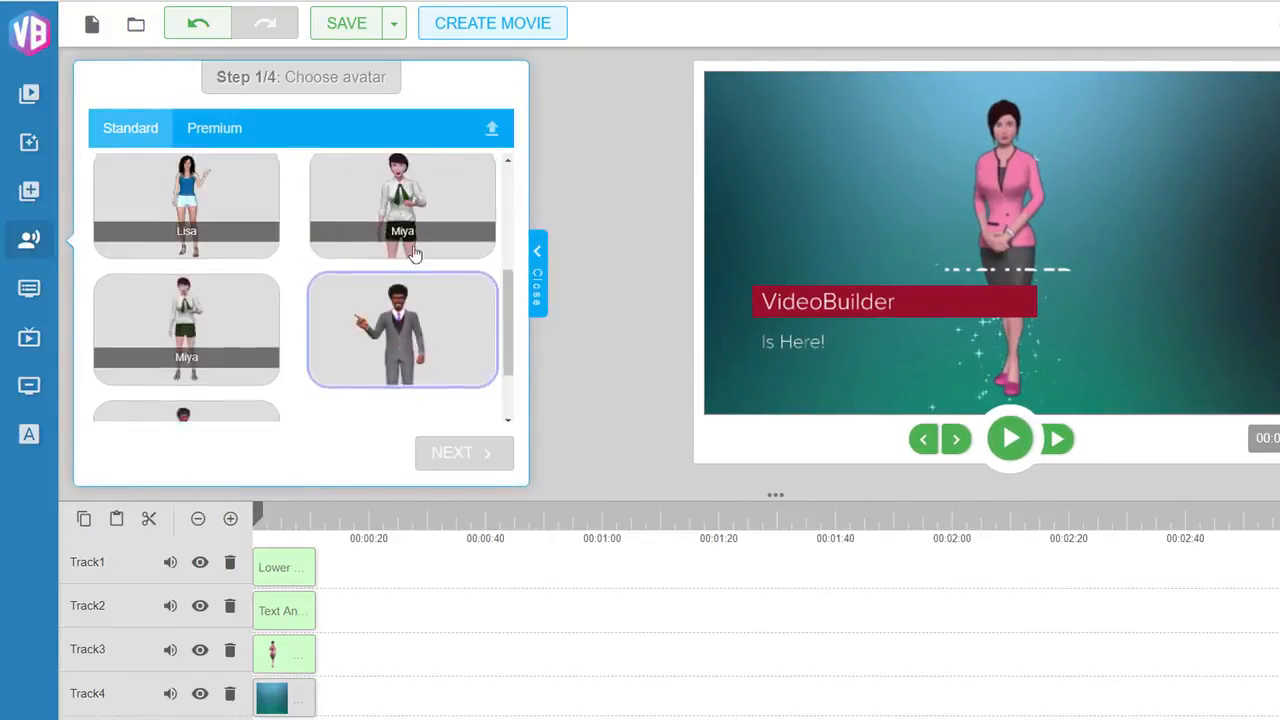
scroll(415, 253, up, 3)
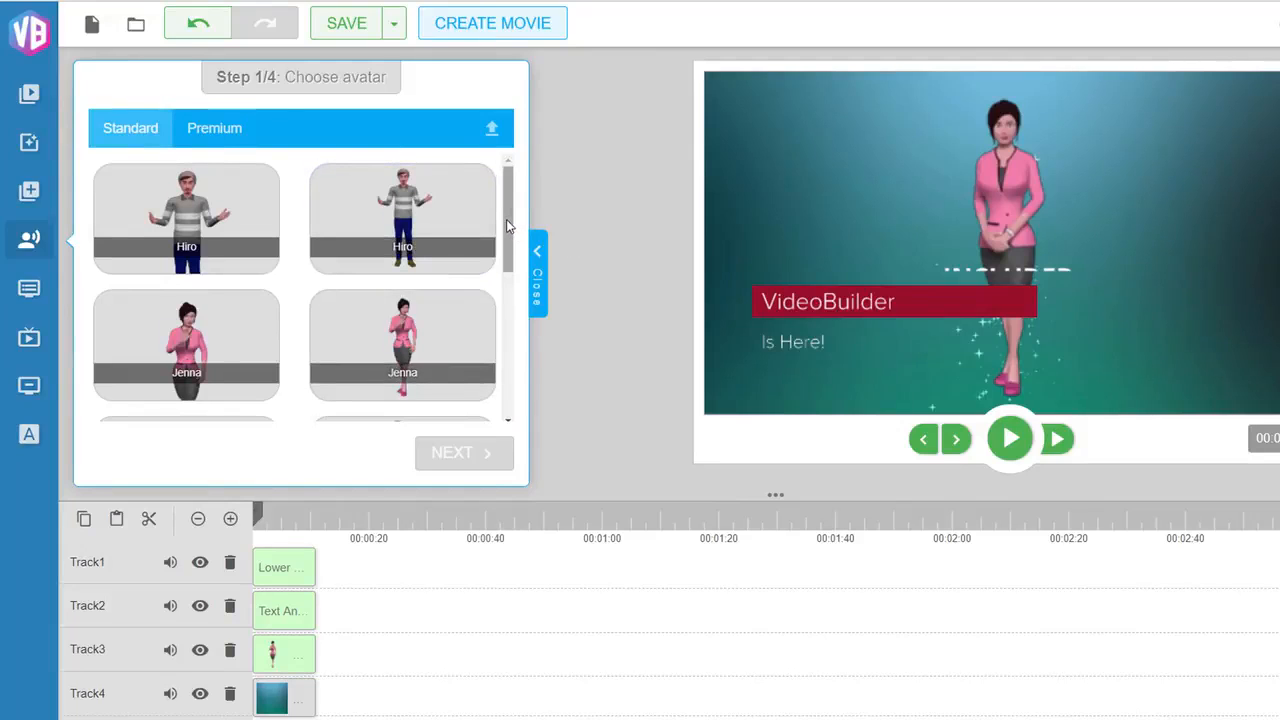
click(402, 340)
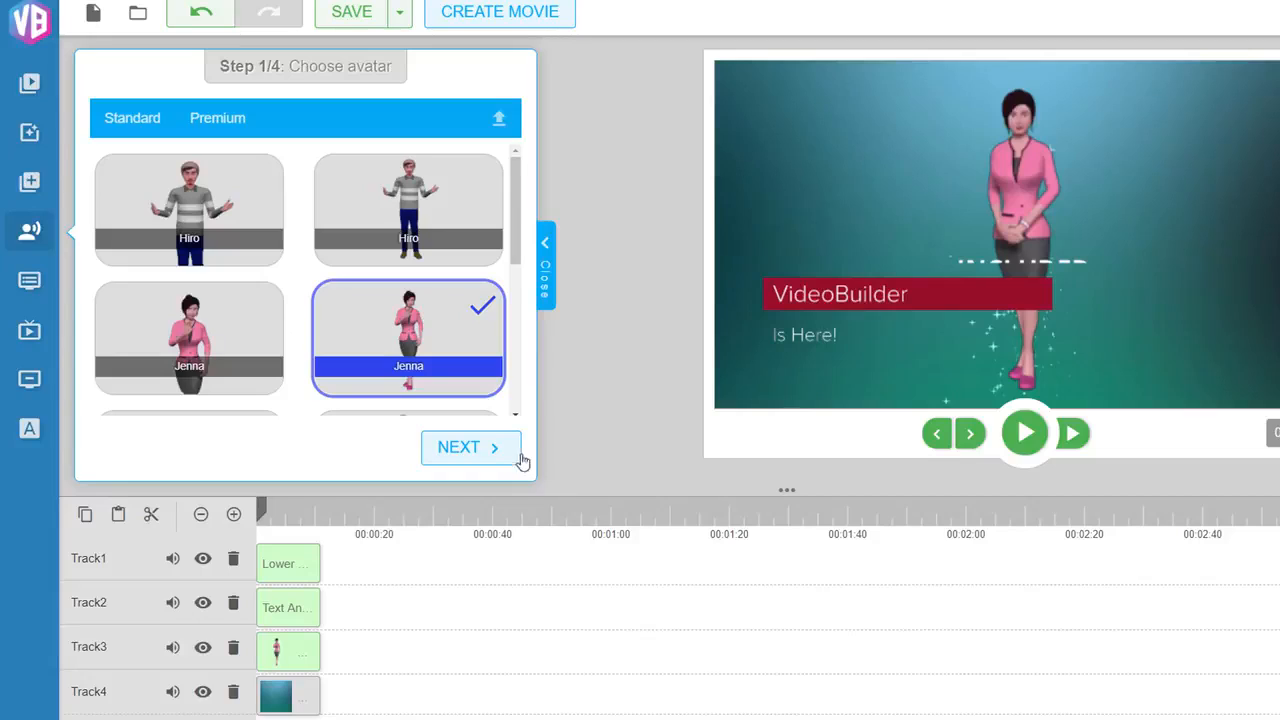
click(468, 448)
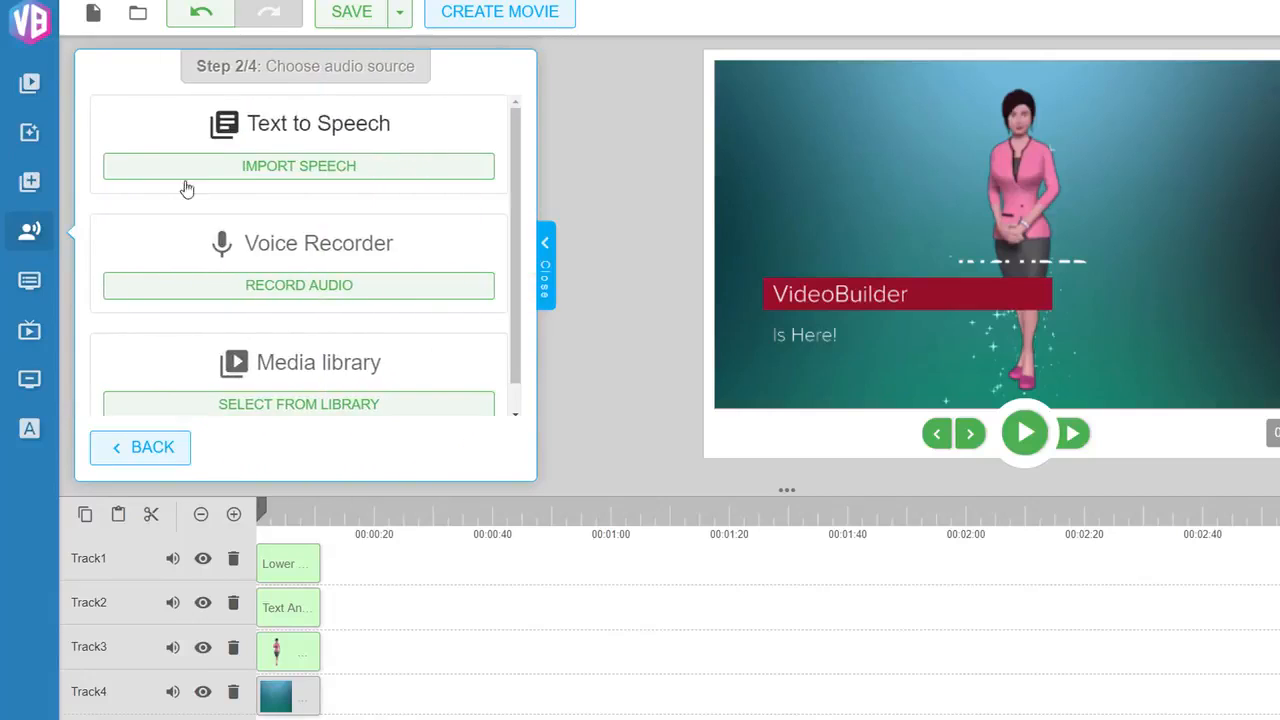
Use text to speech as the avatar's audio source and select the Salli voice
click(320, 168)
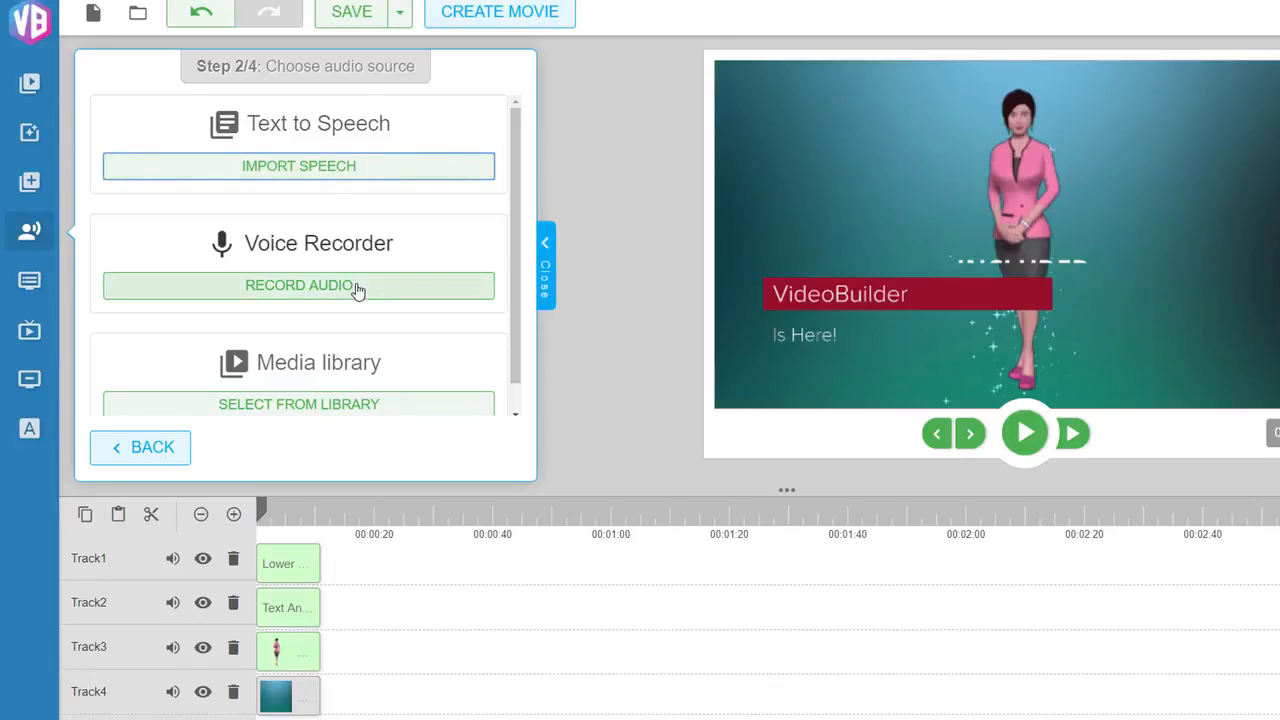
scroll(352, 288, down, 1)
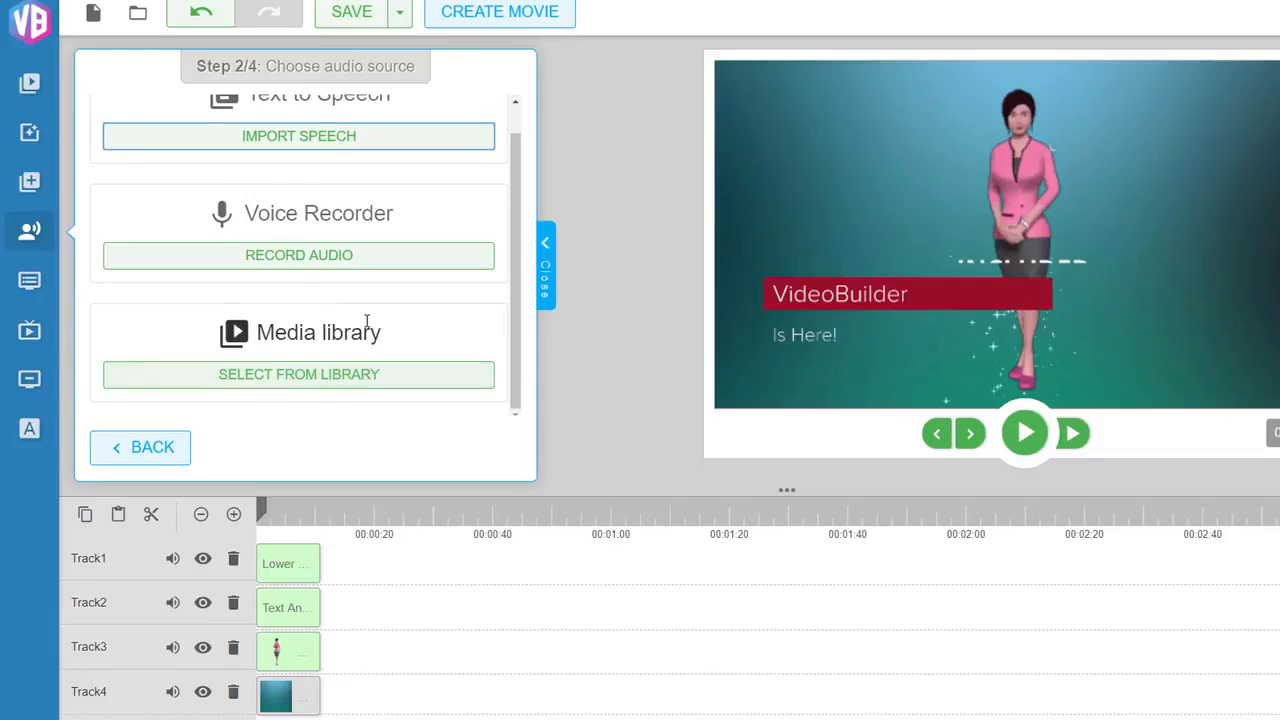
scroll(366, 323, up, 1)
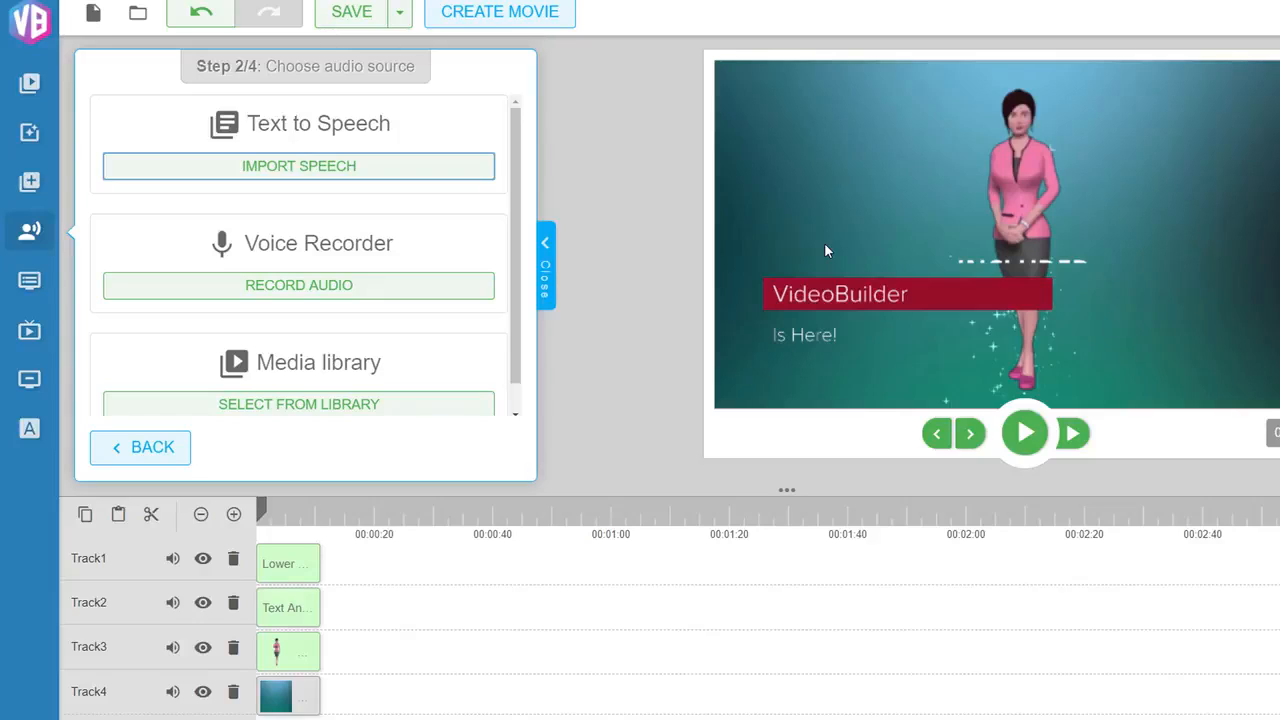
click(299, 167)
click(380, 136)
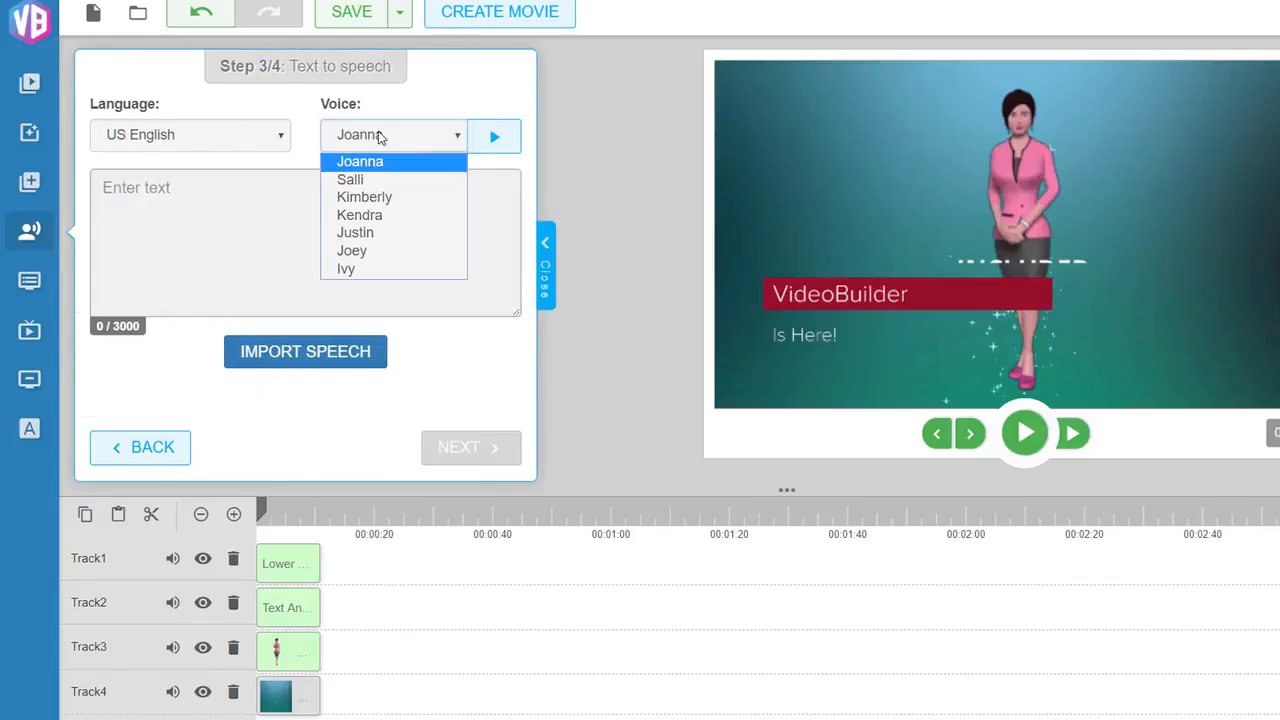
click(352, 180)
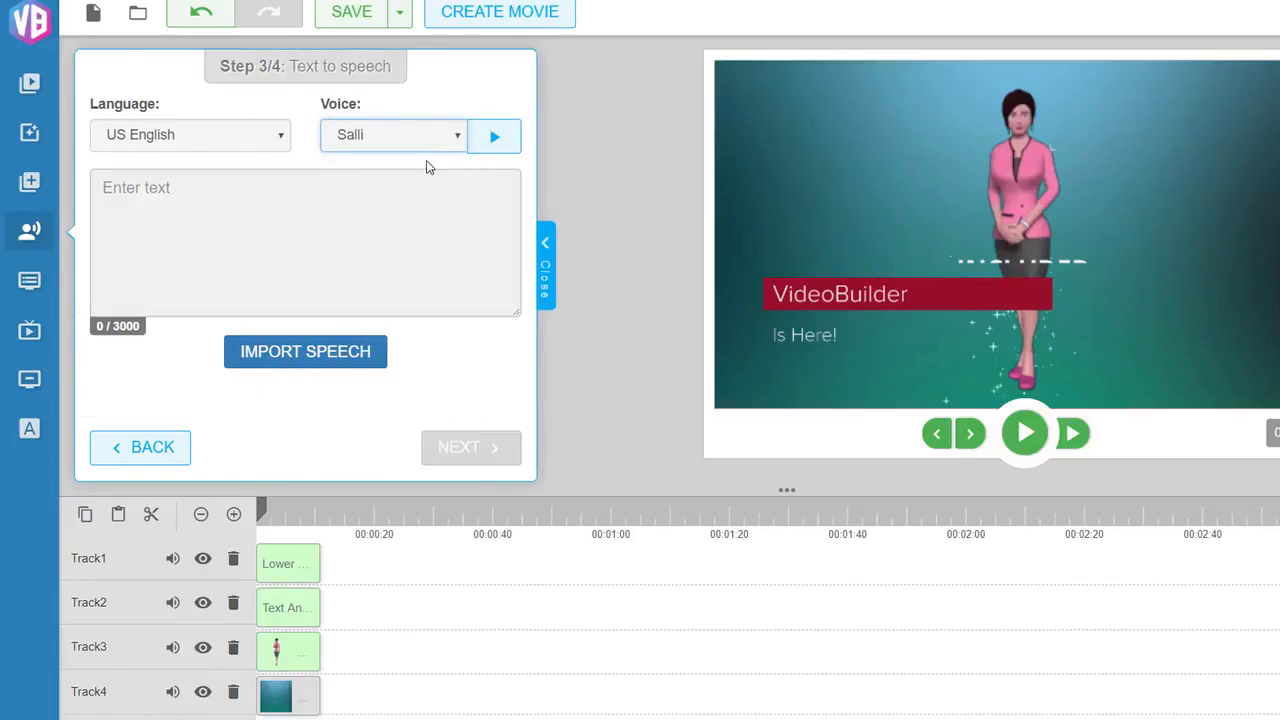
Keep US English as the language, enter "hi there, welcome to video builder" as the text and import the speech
click(190, 140)
scroll(180, 226, down, 1)
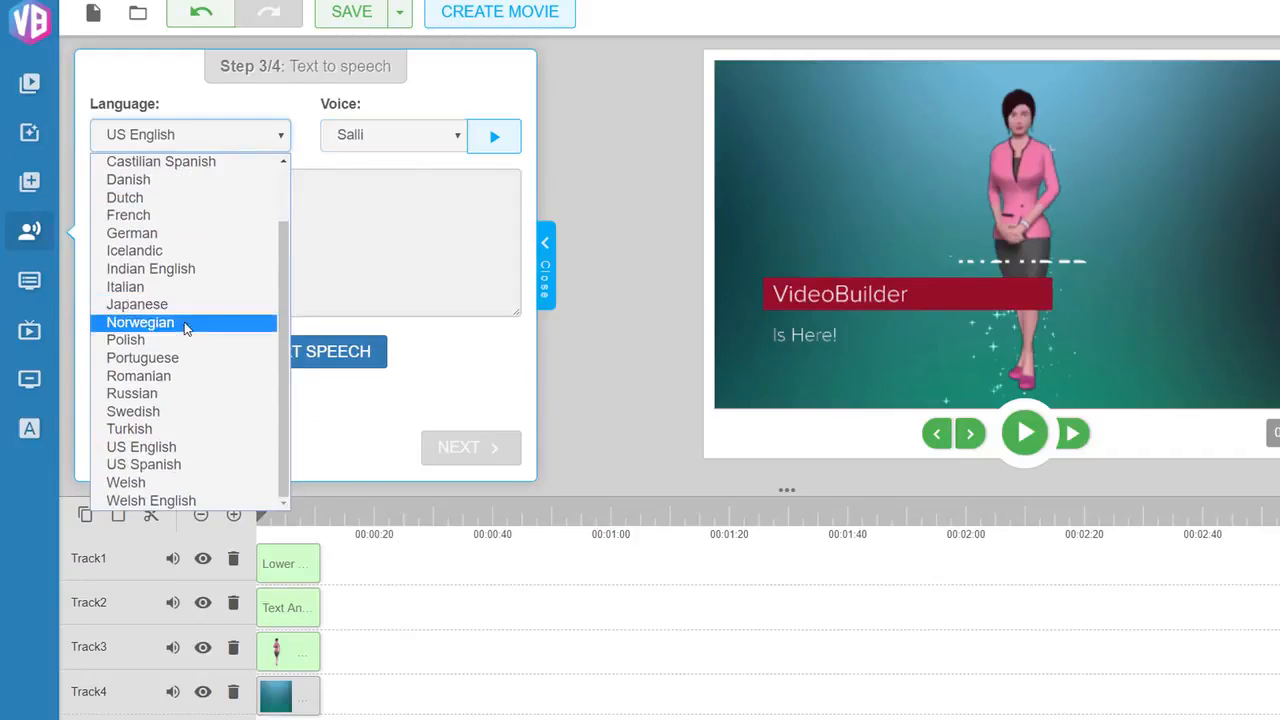
scroll(185, 326, up, 1)
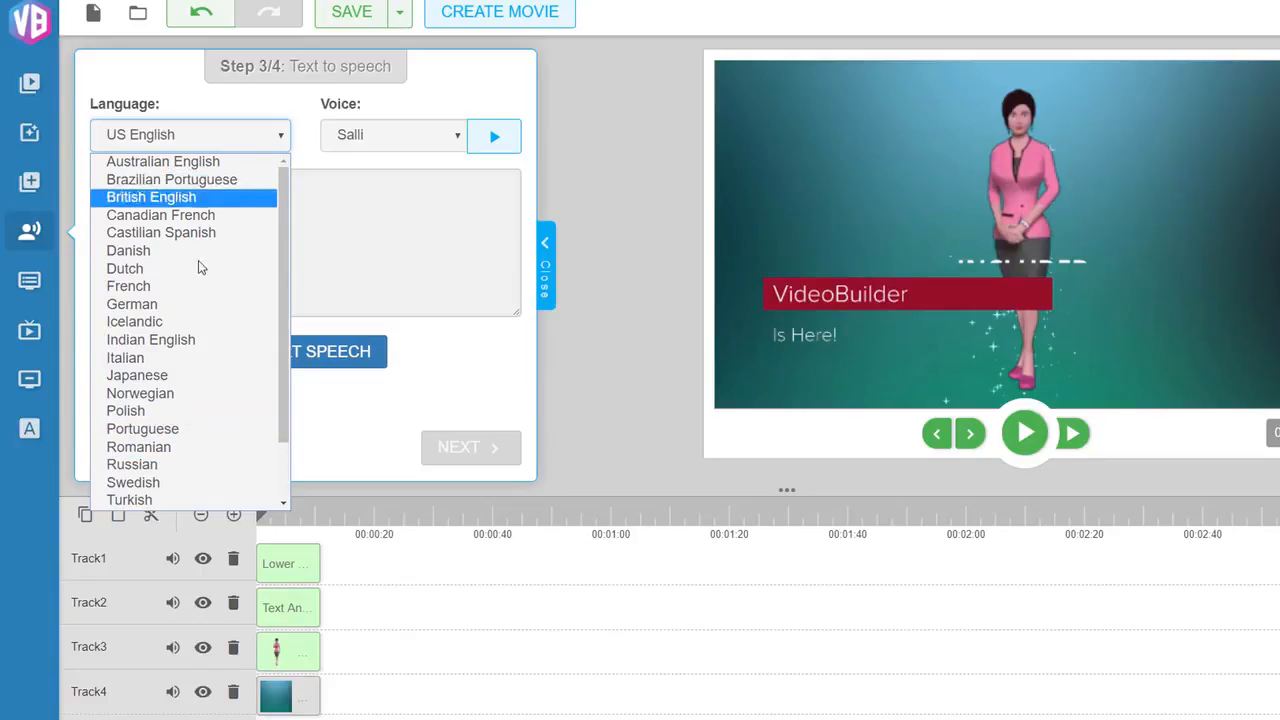
scroll(200, 277, down, 2)
click(273, 246)
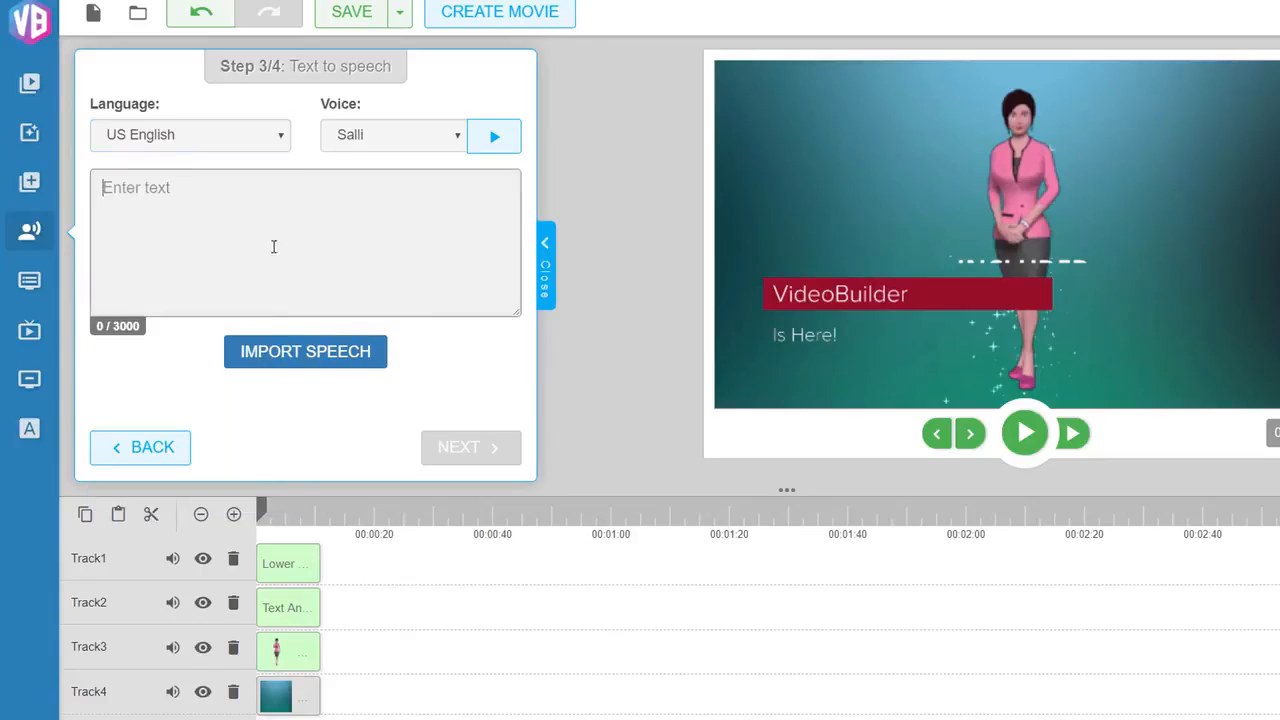
right_click(231, 220)
click(290, 316)
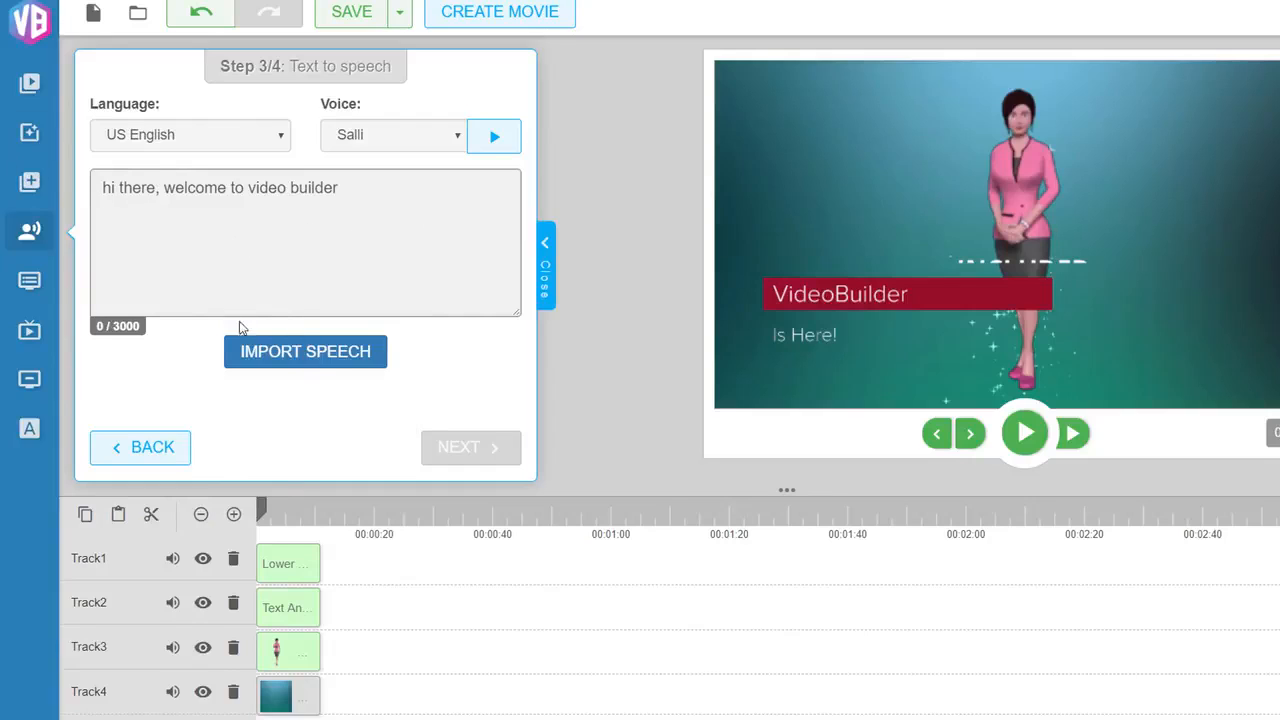
click(306, 353)
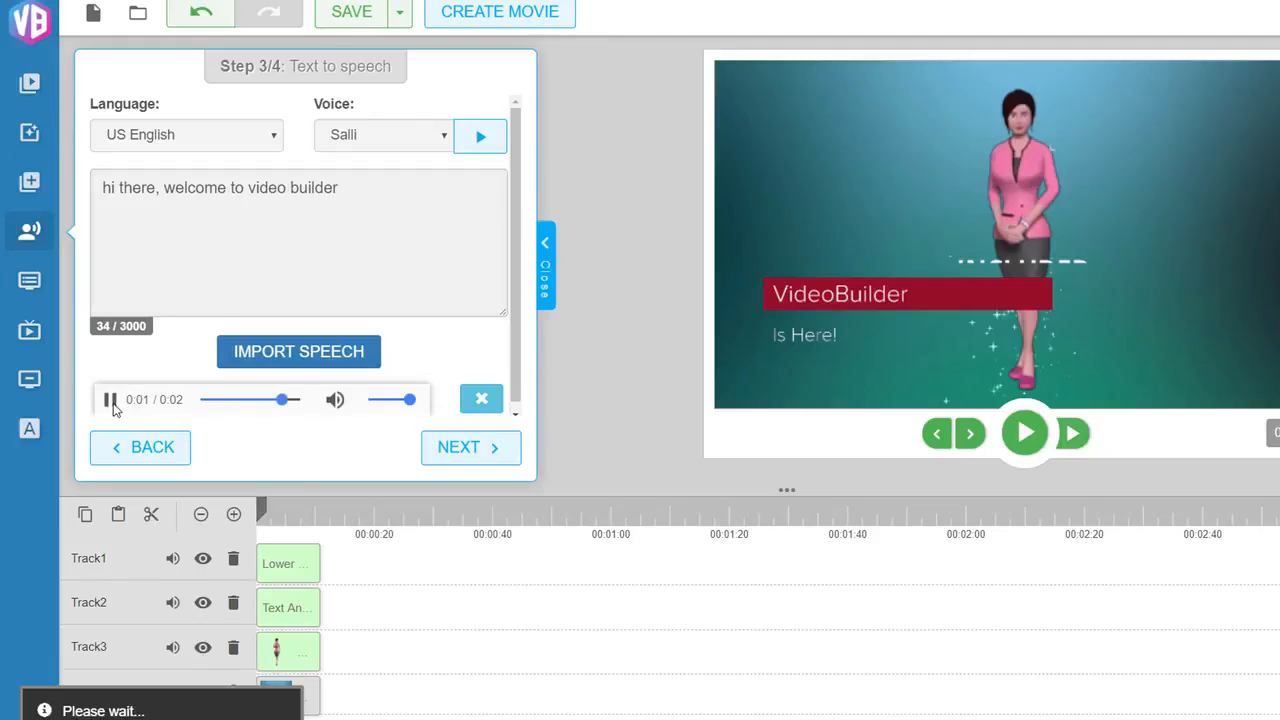
Generate the avatar result and place it on Track2 at about 00:00:21, then close the avatar creator
click(486, 450)
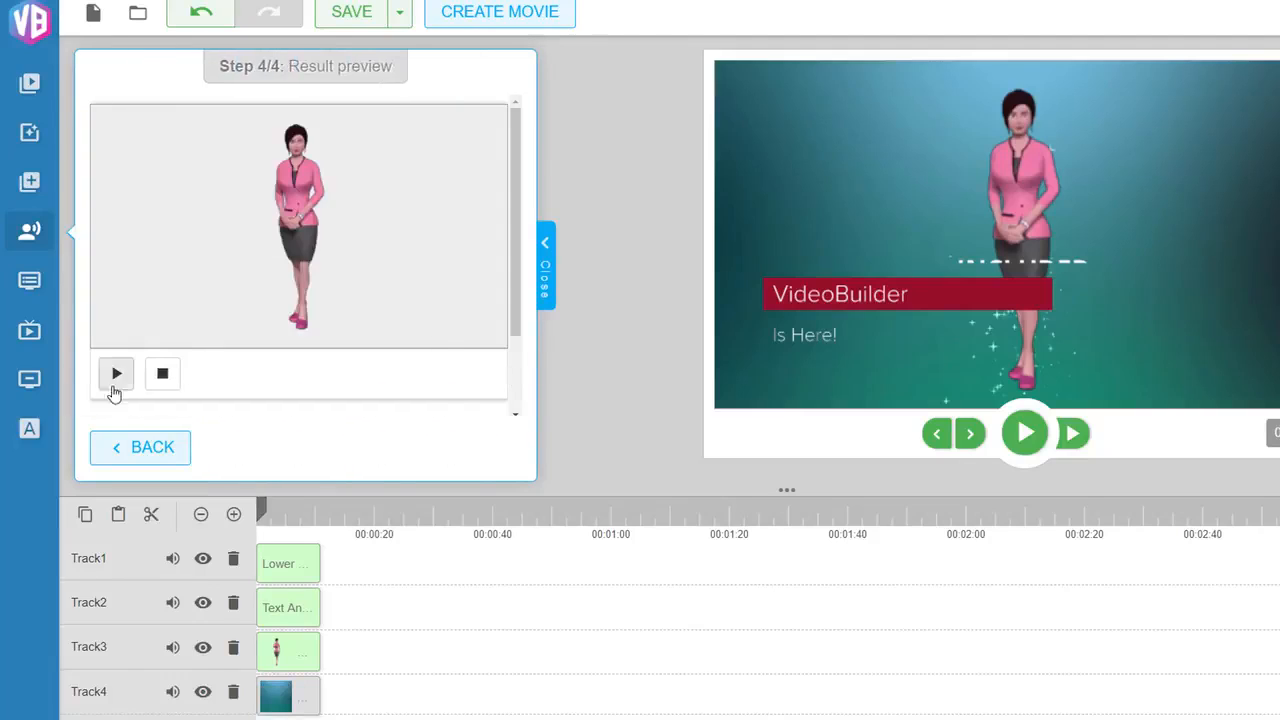
drag(322, 164, 453, 594)
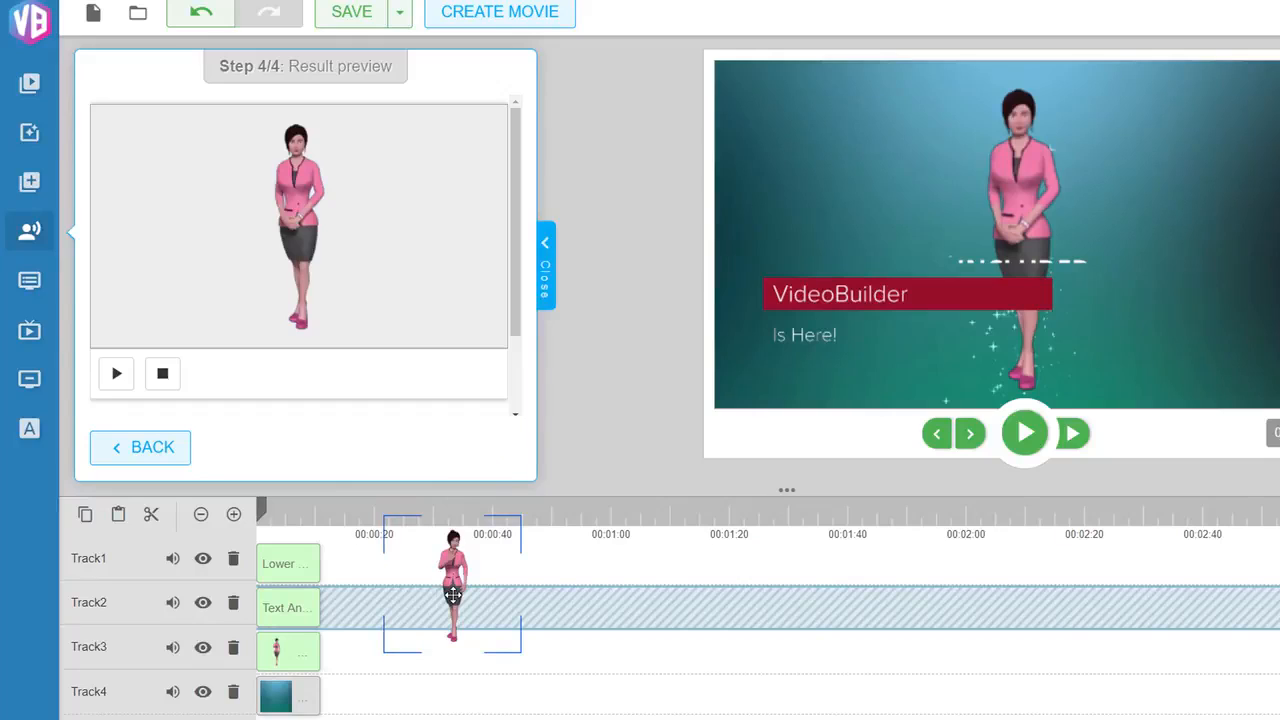
drag(453, 594, 451, 612)
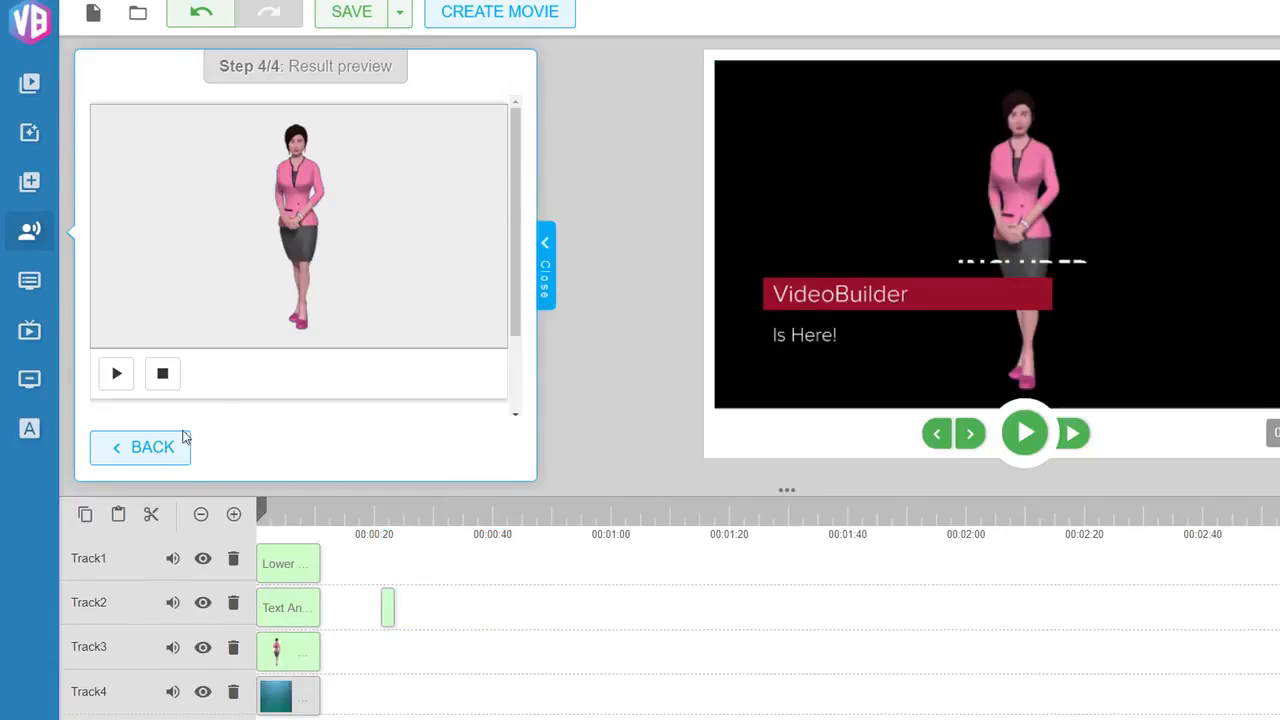
click(546, 285)
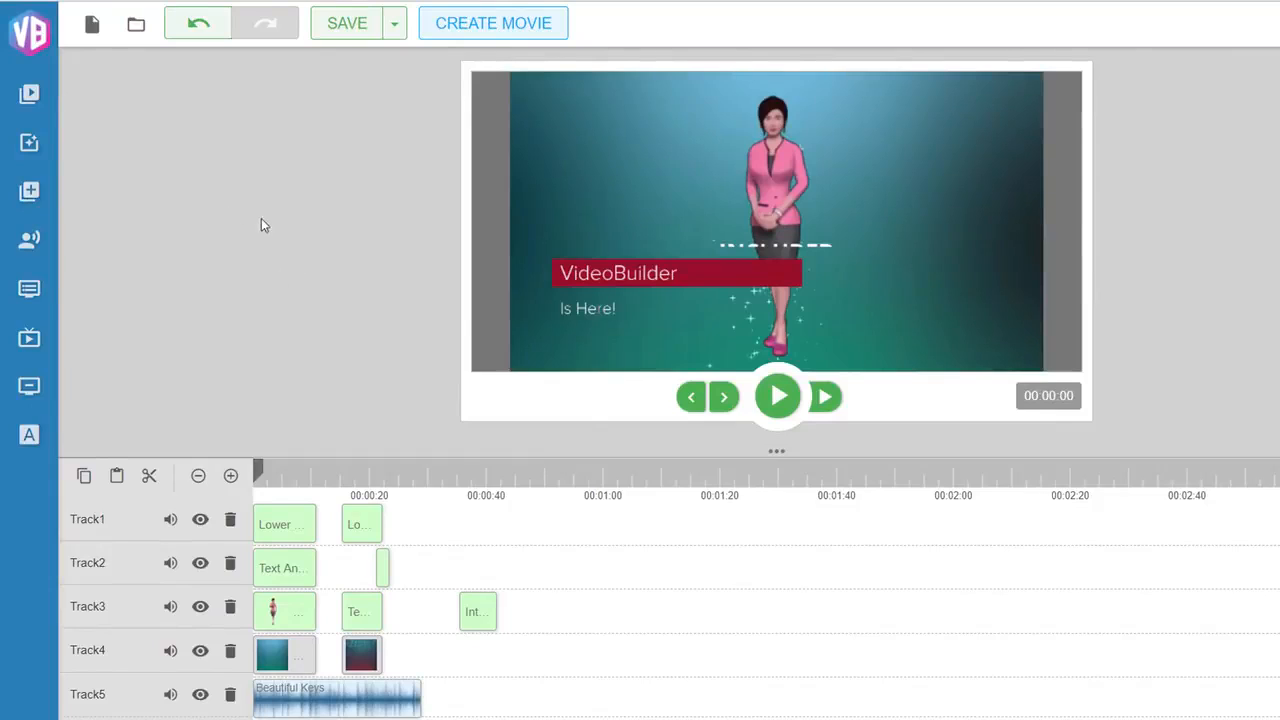
Look over the audio folders in the media library and close it
click(29, 93)
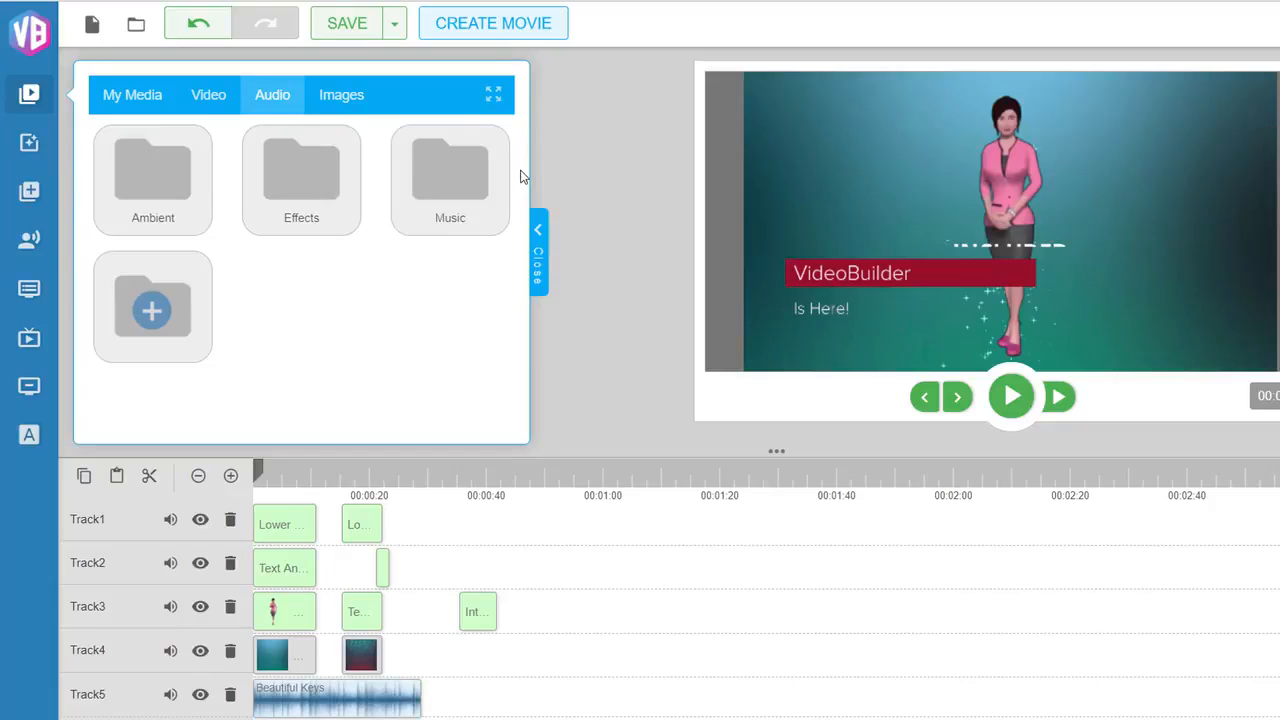
click(538, 240)
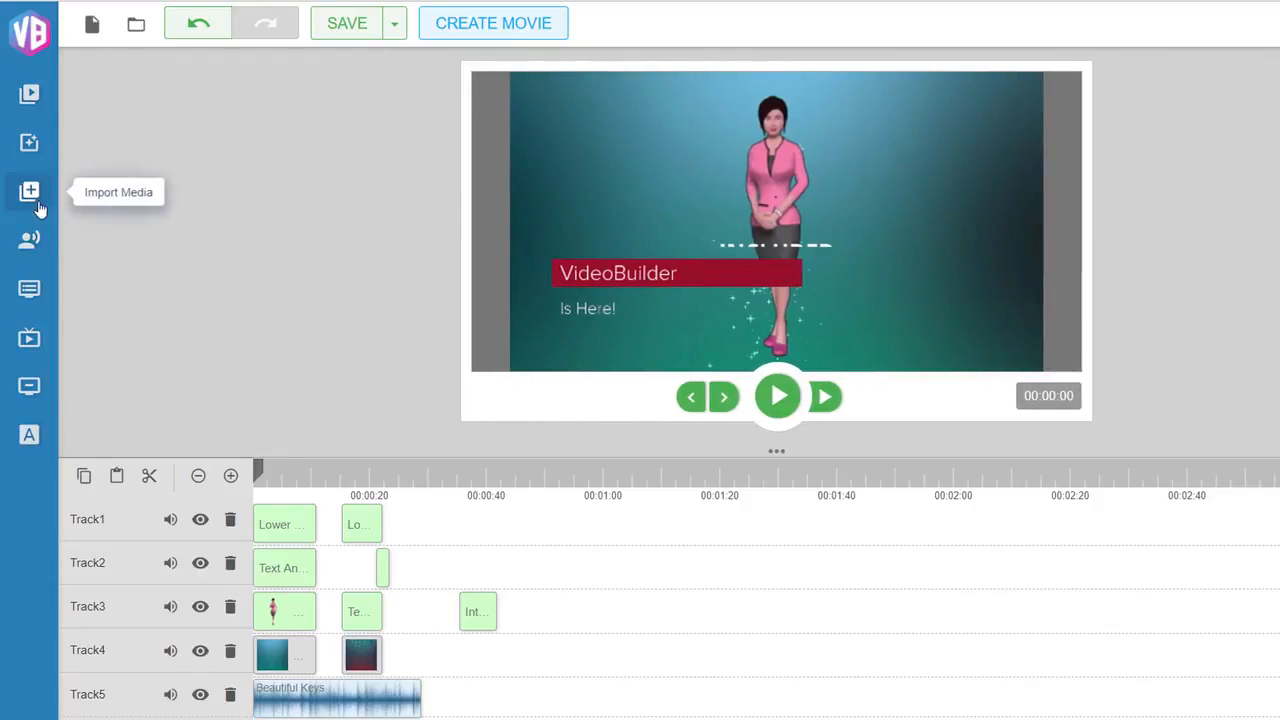
Review the options of Lower Third Animation 1 and preview the animation with its default title and subtitle
click(29, 292)
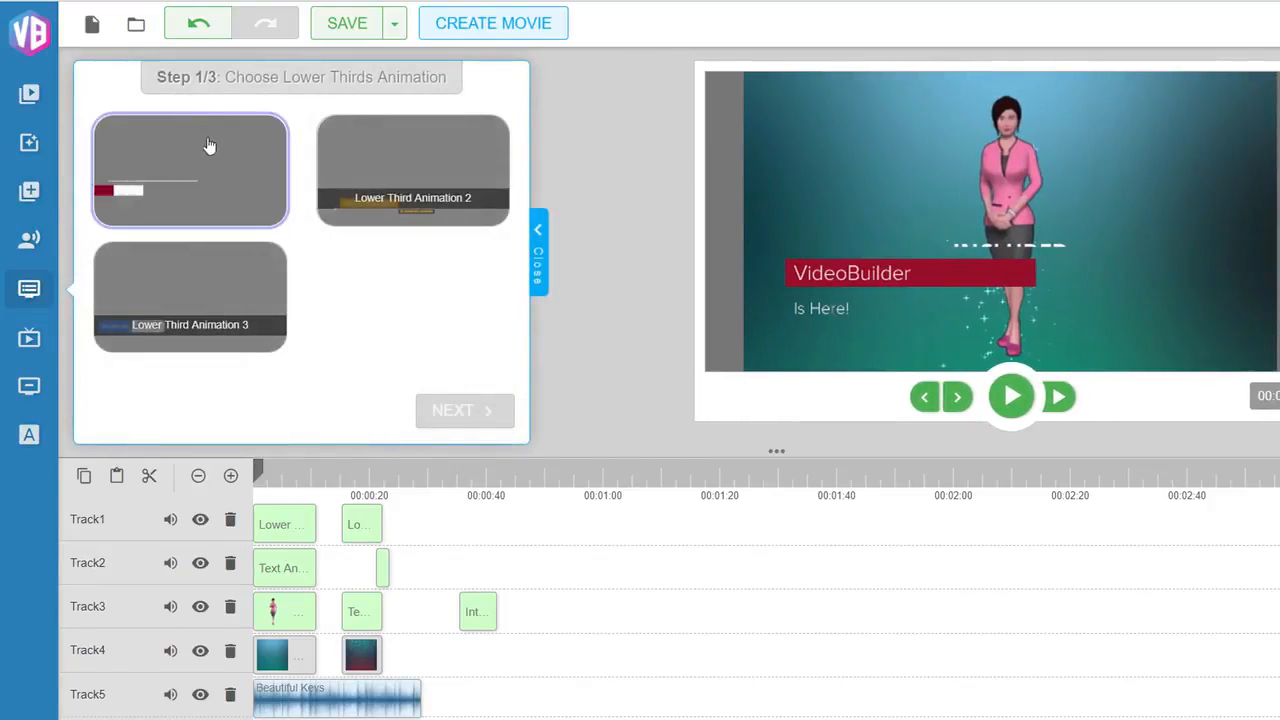
click(219, 163)
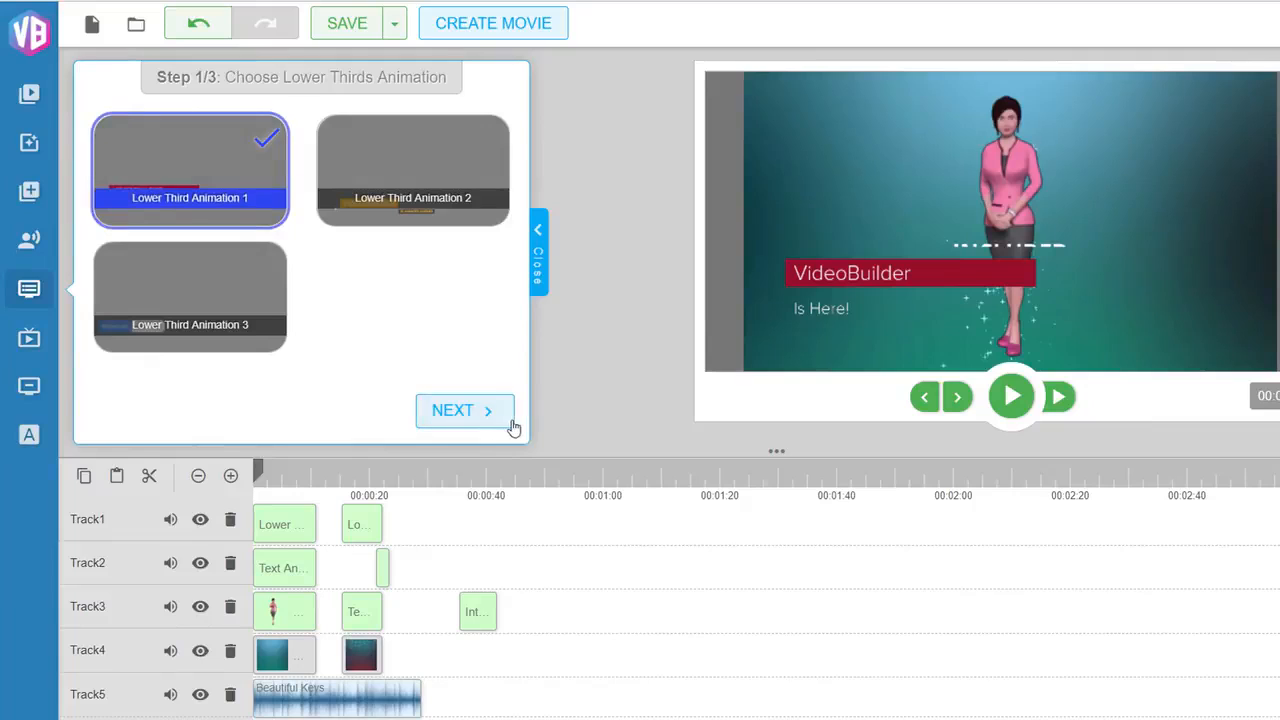
click(494, 425)
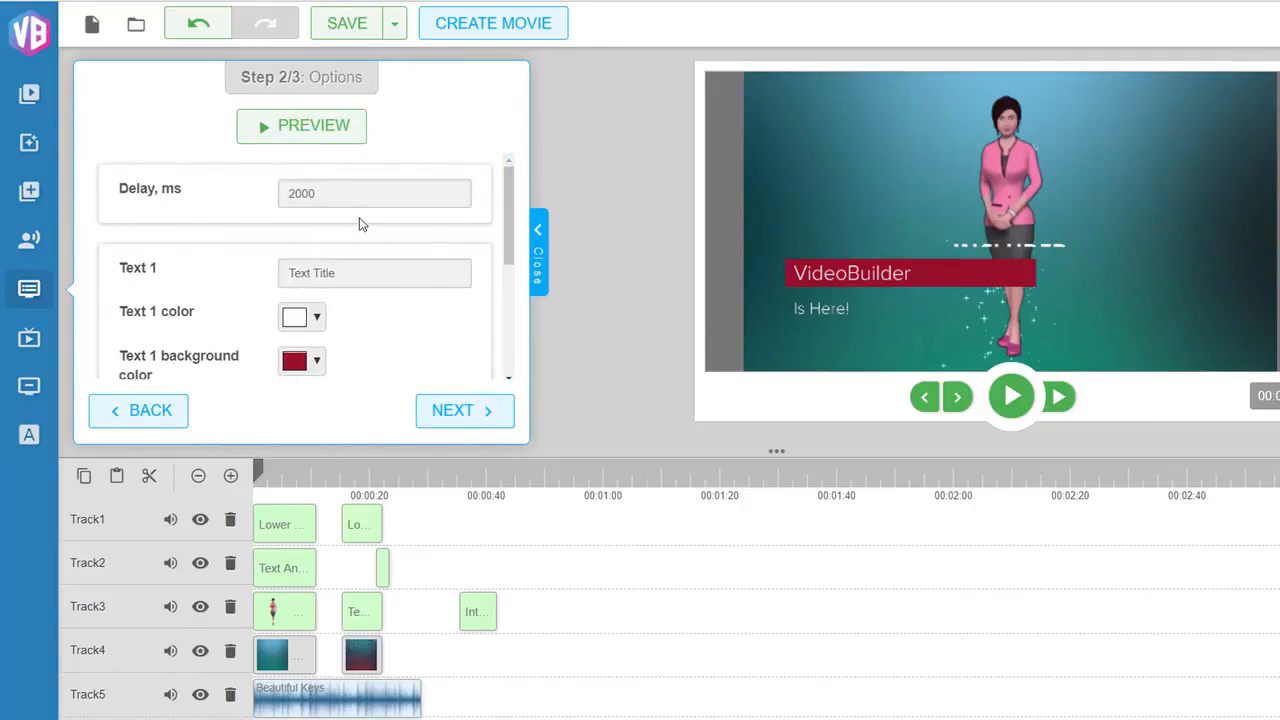
scroll(360, 222, down, 3)
scroll(366, 250, up, 3)
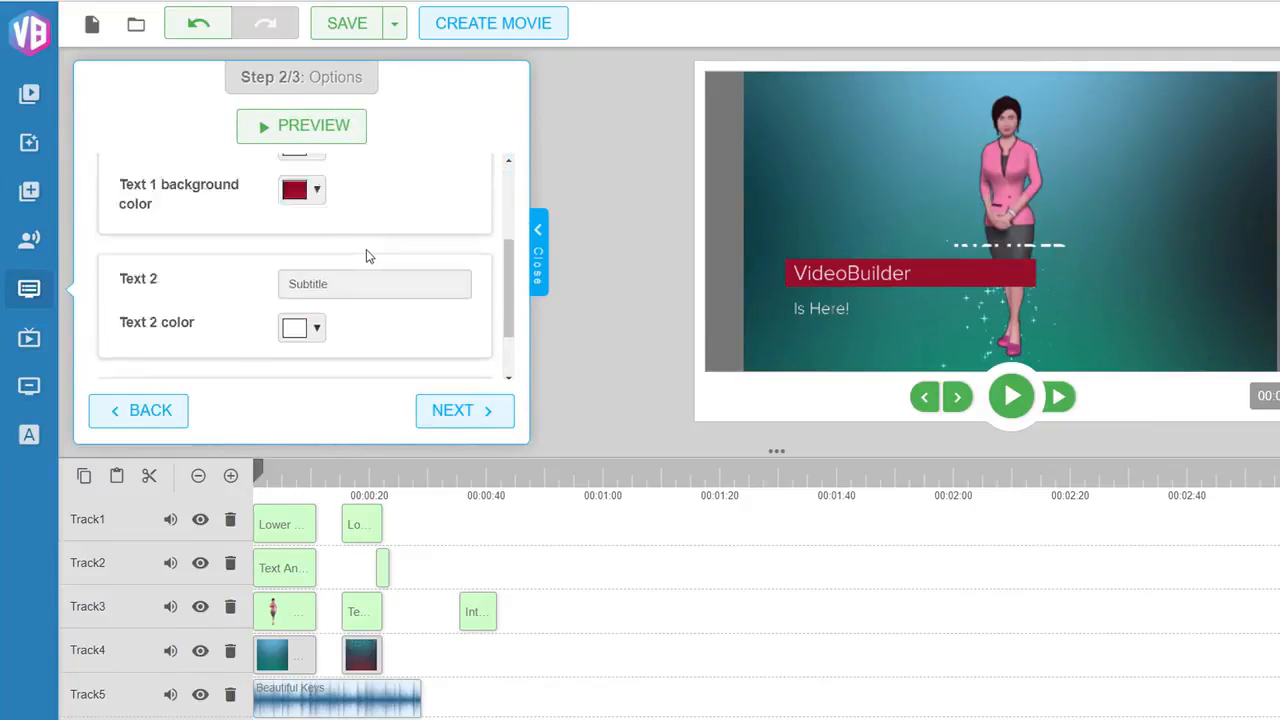
click(320, 134)
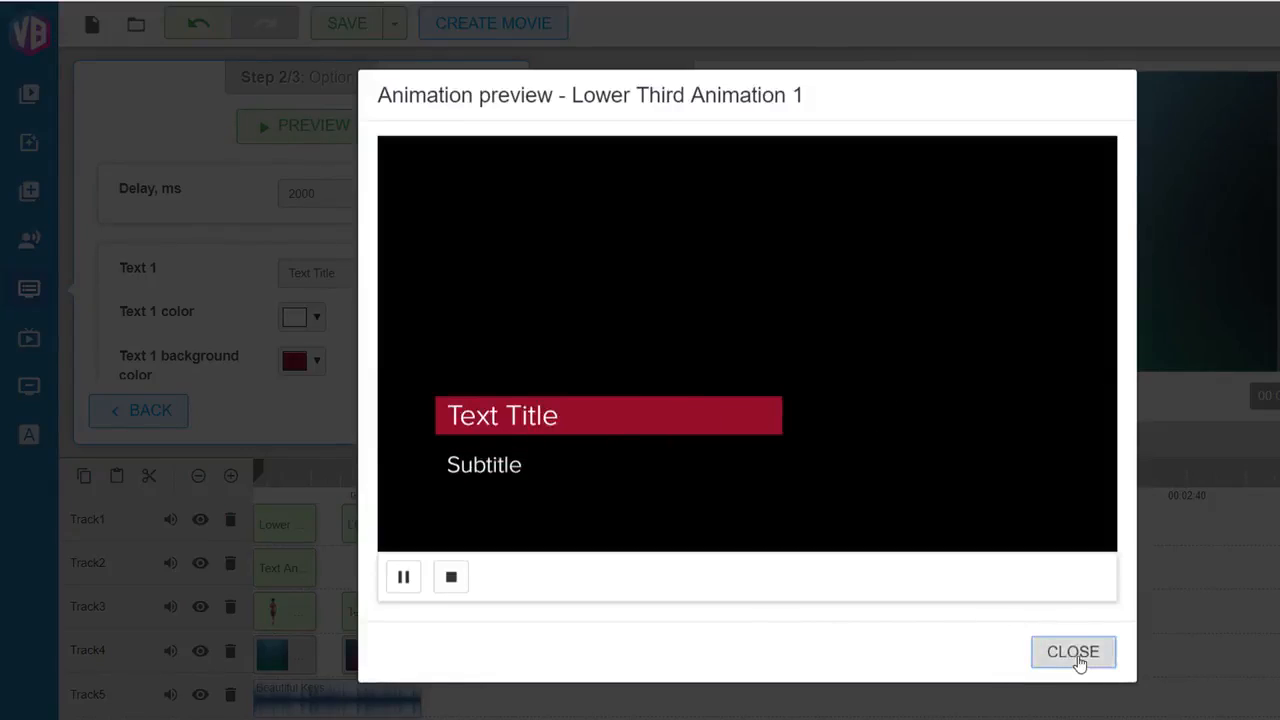
click(1073, 652)
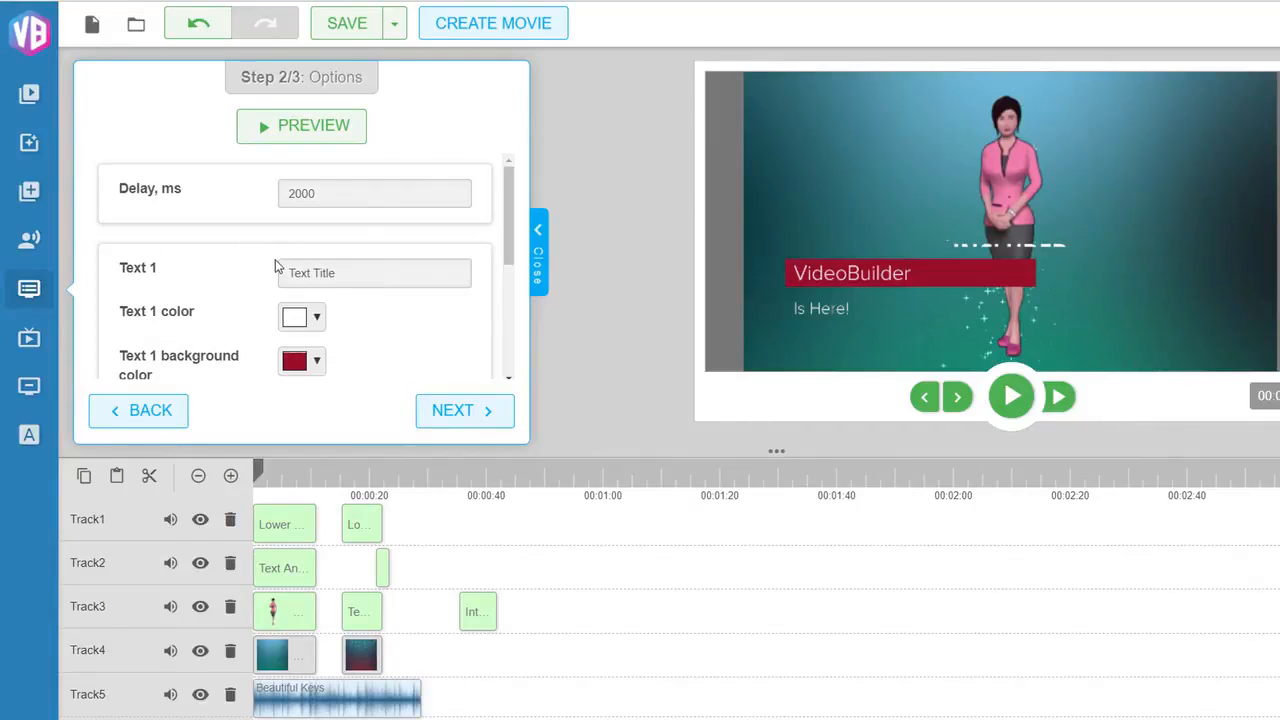
Create the Introduction 2 intro animation with its default options and place it on Track4 at about 00:00:38
click(30, 340)
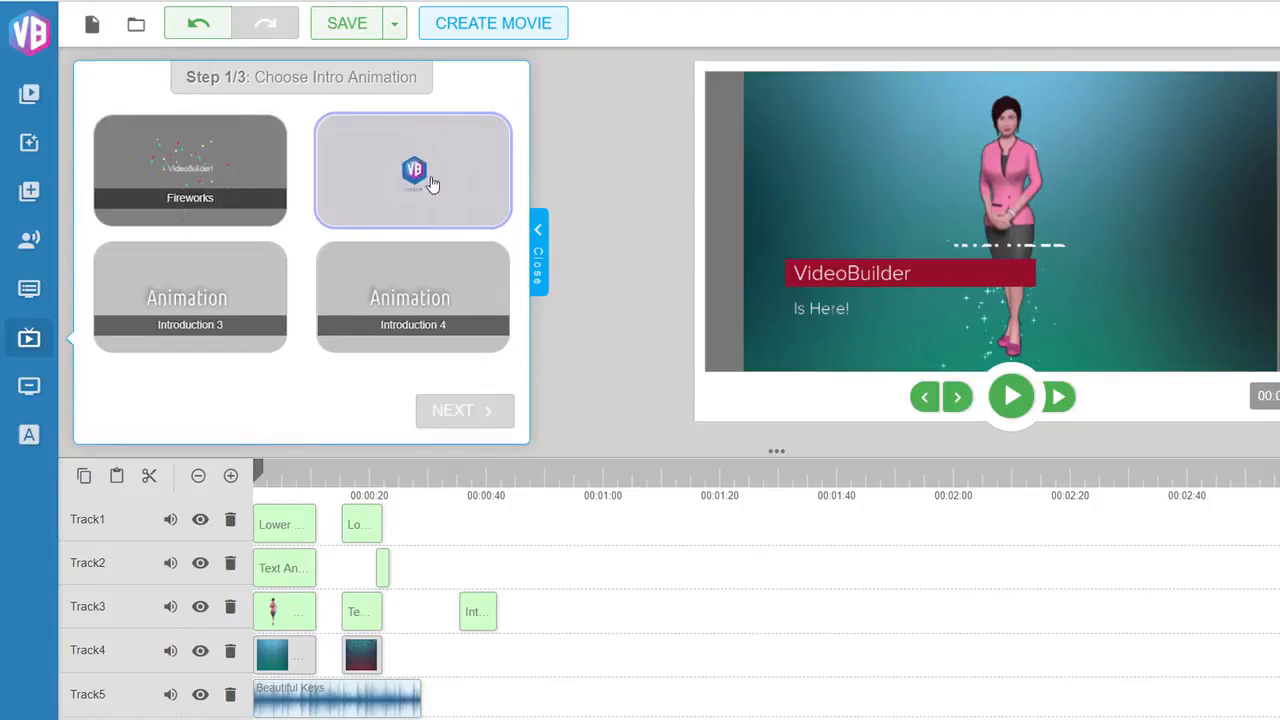
click(432, 170)
click(472, 420)
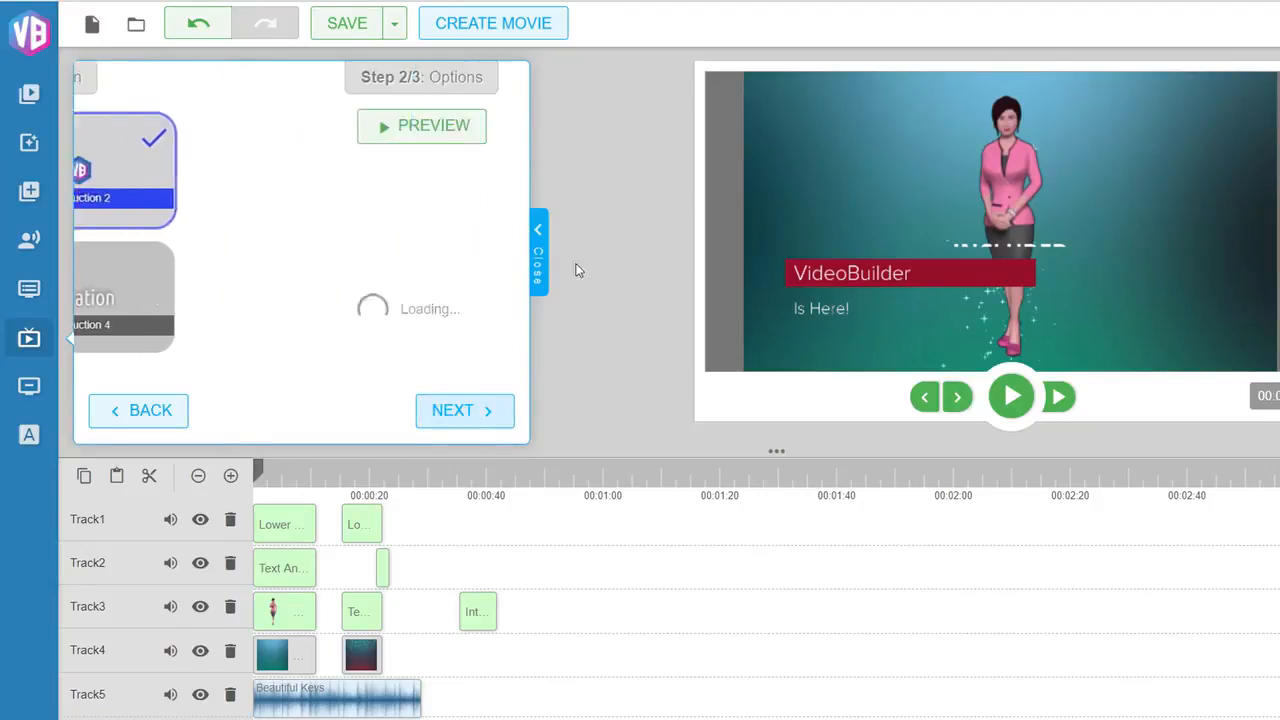
scroll(397, 202, down, 1)
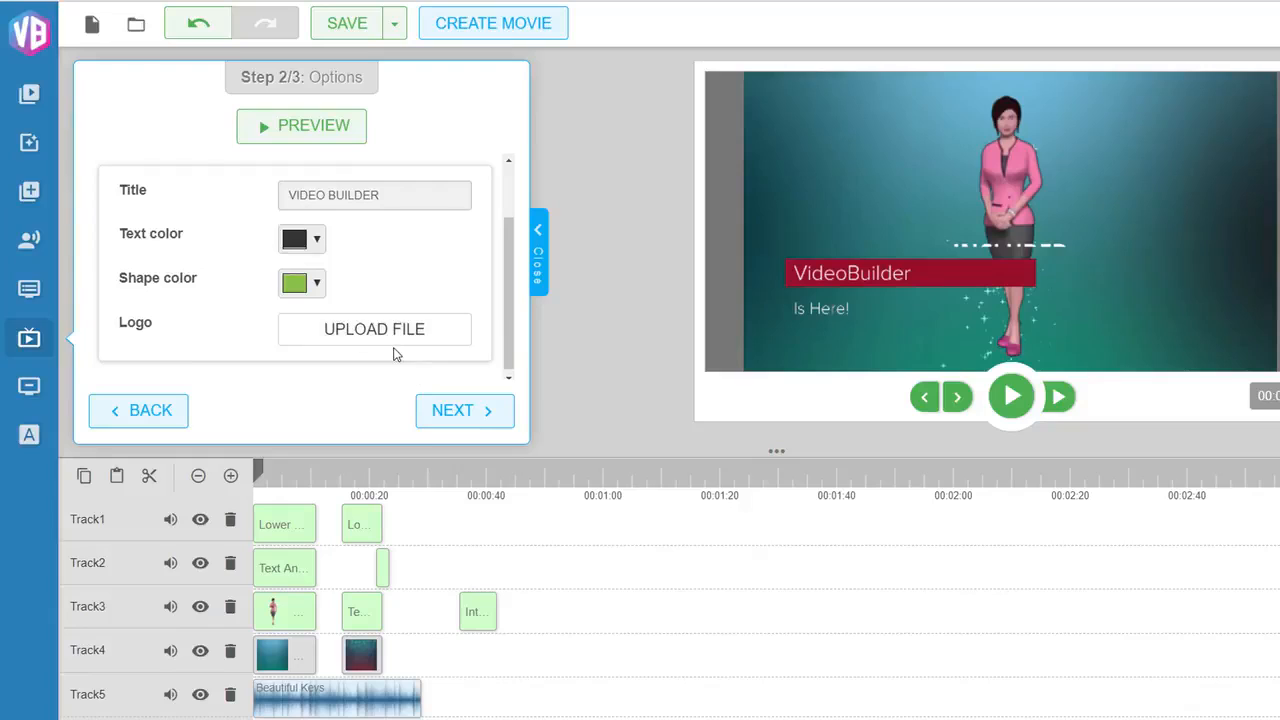
scroll(443, 278, up, 1)
scroll(443, 278, up, 1)
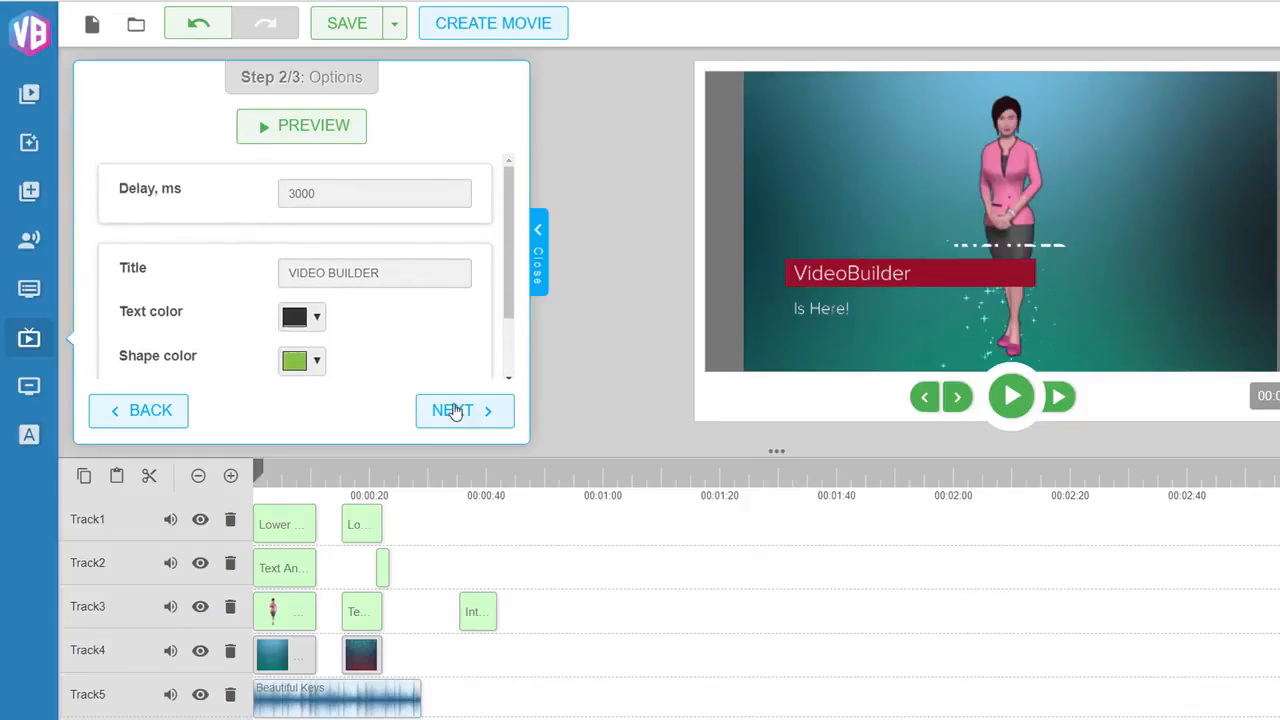
click(450, 409)
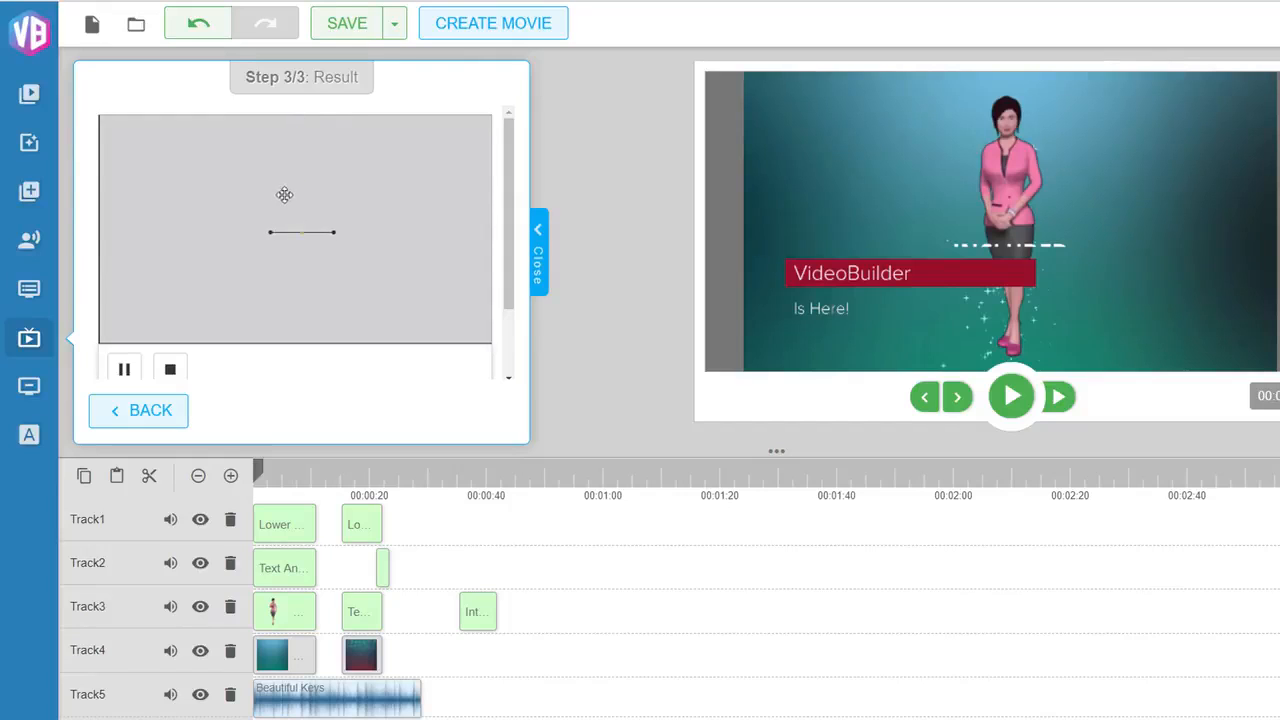
mouse_move(383, 271)
mouse_down()
mouse_move(548, 545)
mouse_move(570, 665)
mouse_move(400, 650)
mouse_move(340, 630)
mouse_move(508, 656)
mouse_move(612, 650)
mouse_move(612, 624)
mouse_move(540, 562)
mouse_move(556, 656)
mouse_up()
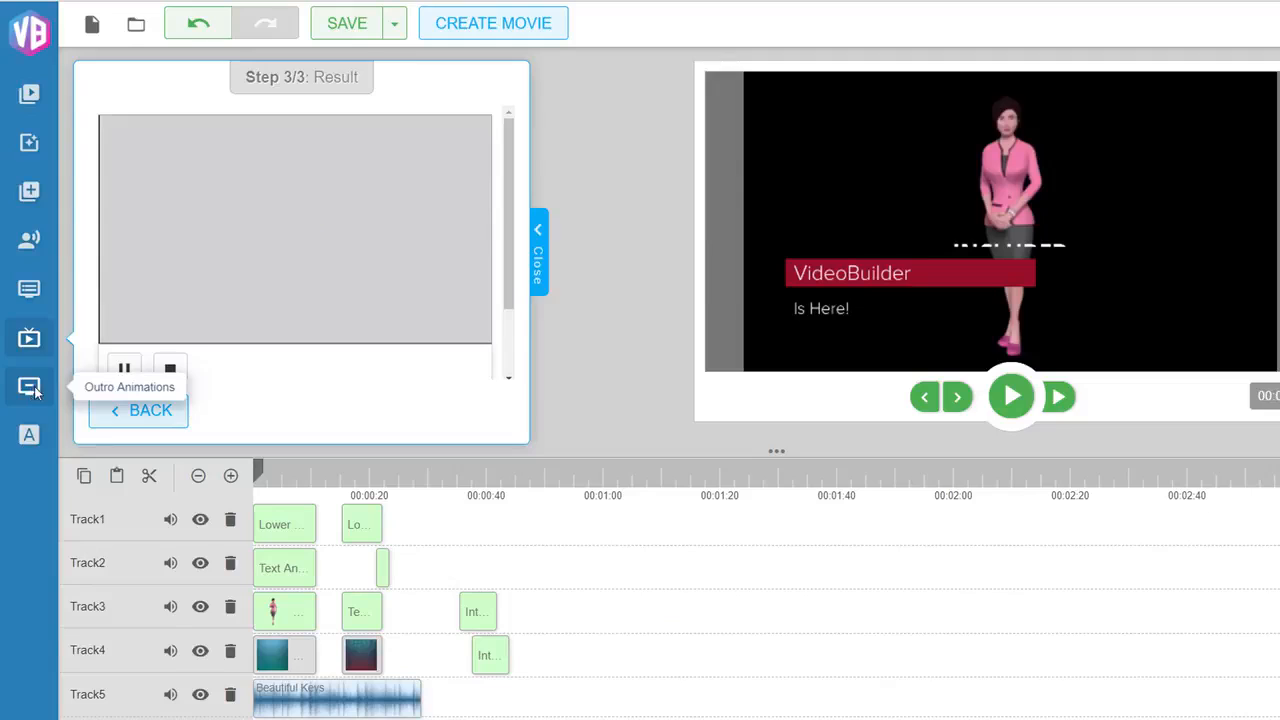
Create the Outro 2 animation with its default options, preview it, and place it on Track3 at about 00:00:58
click(33, 392)
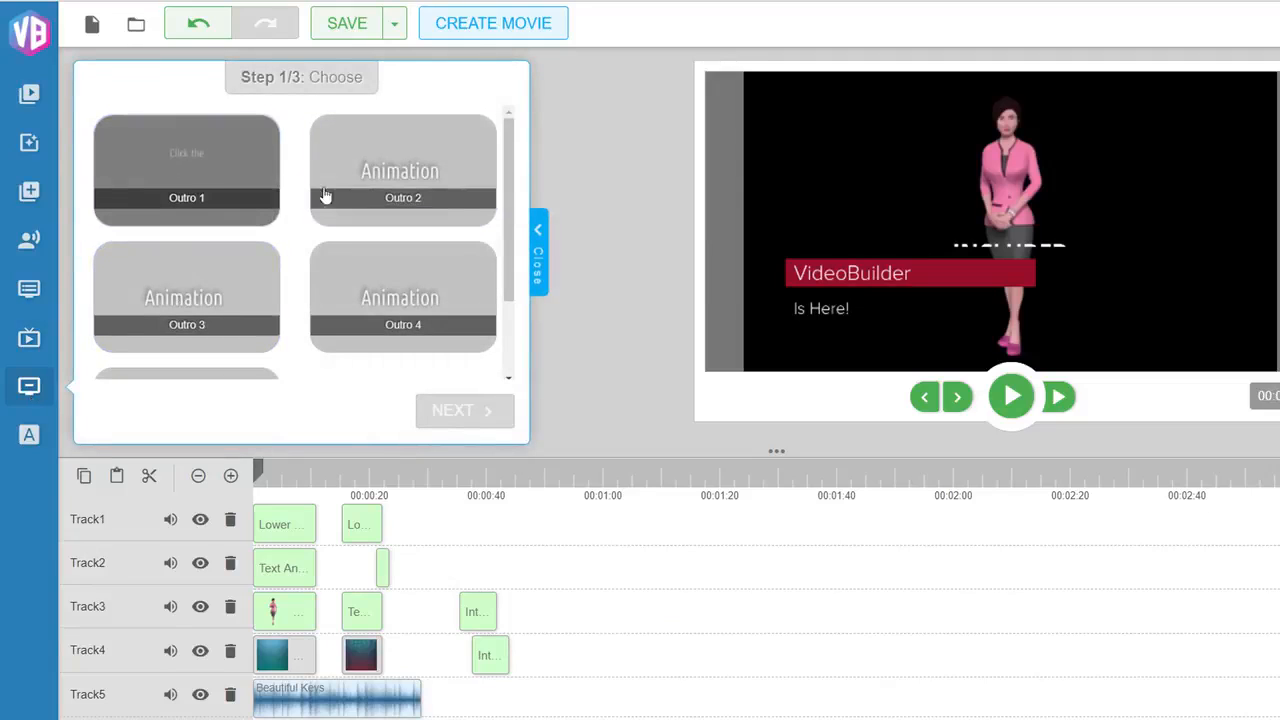
click(414, 186)
click(478, 420)
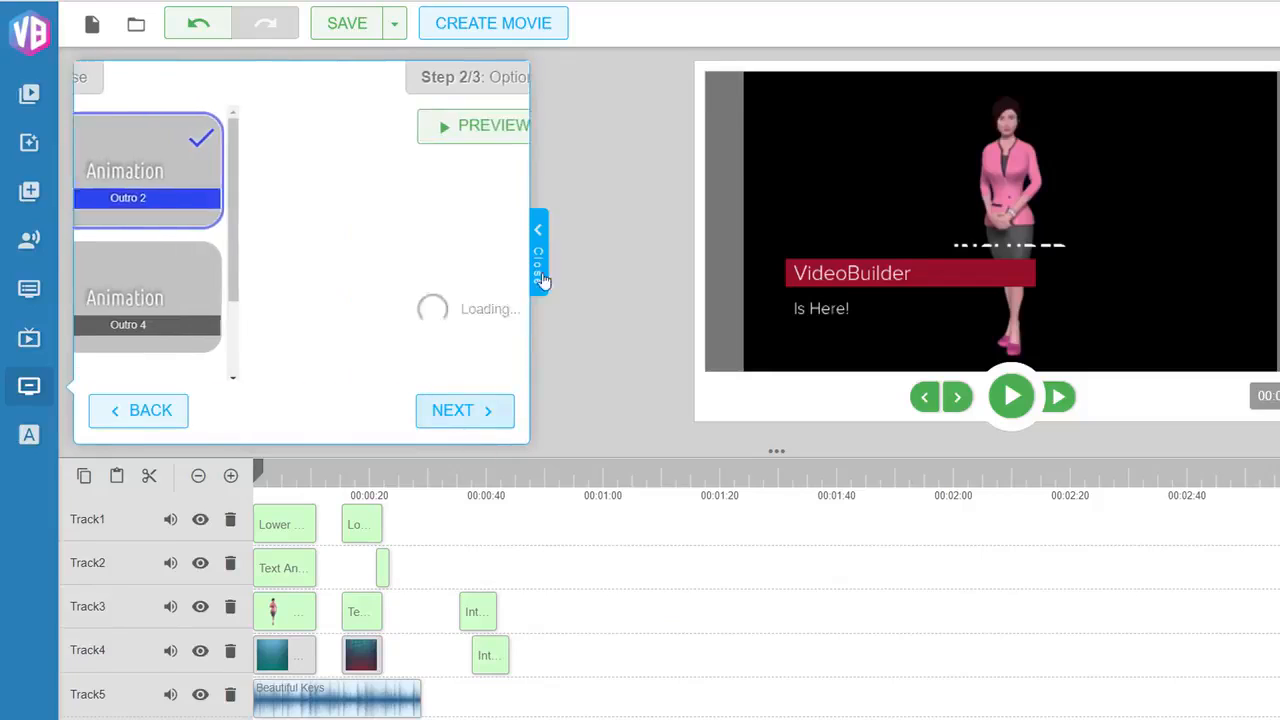
scroll(434, 251, down, 4)
scroll(434, 251, up, 3)
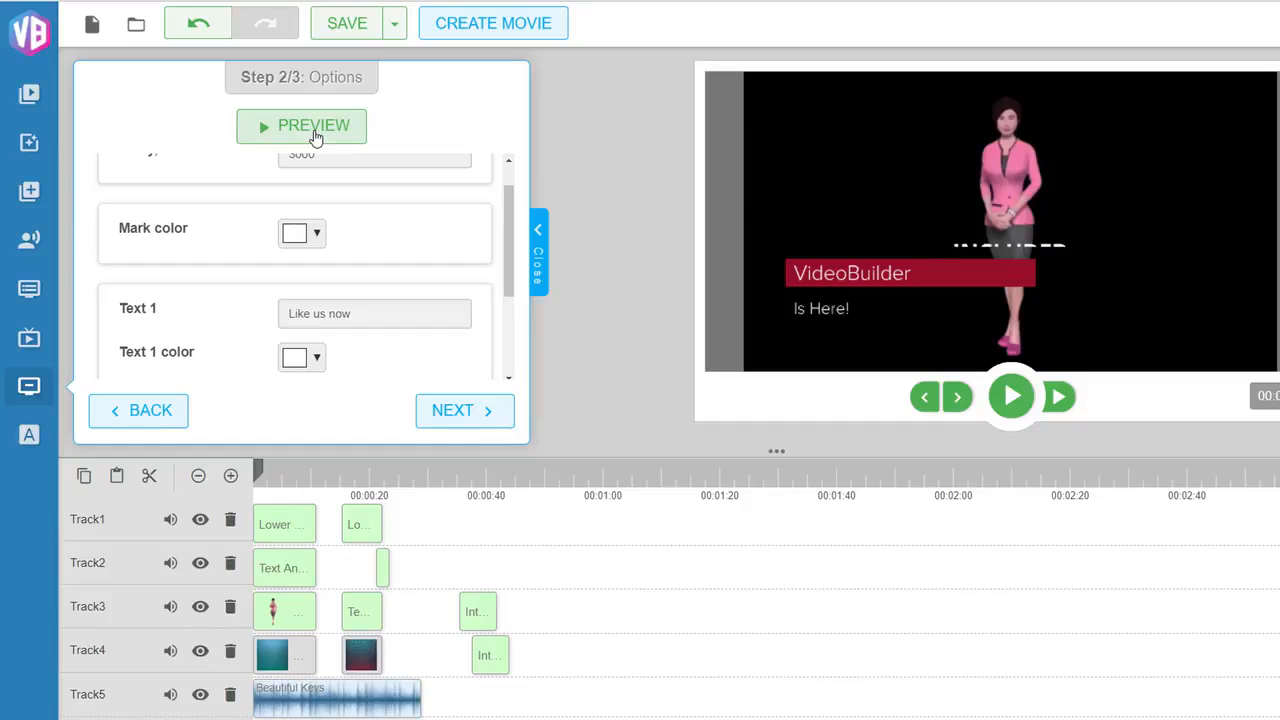
click(314, 137)
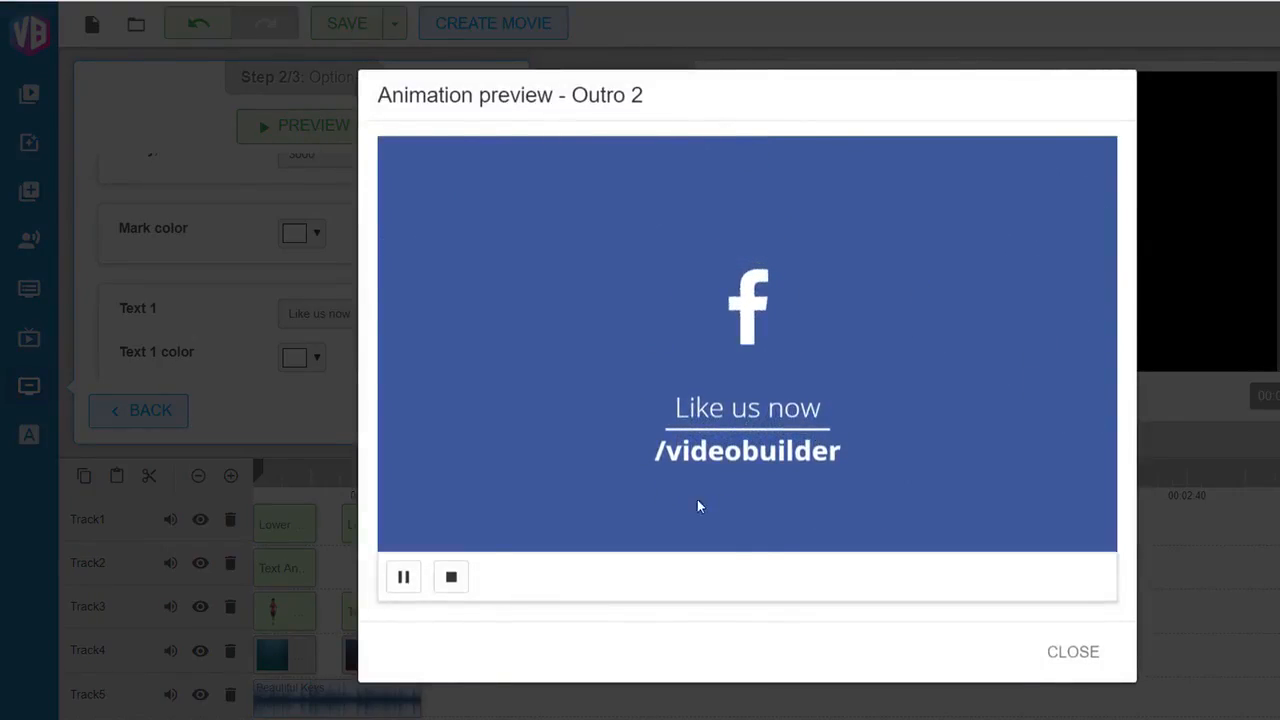
click(1089, 655)
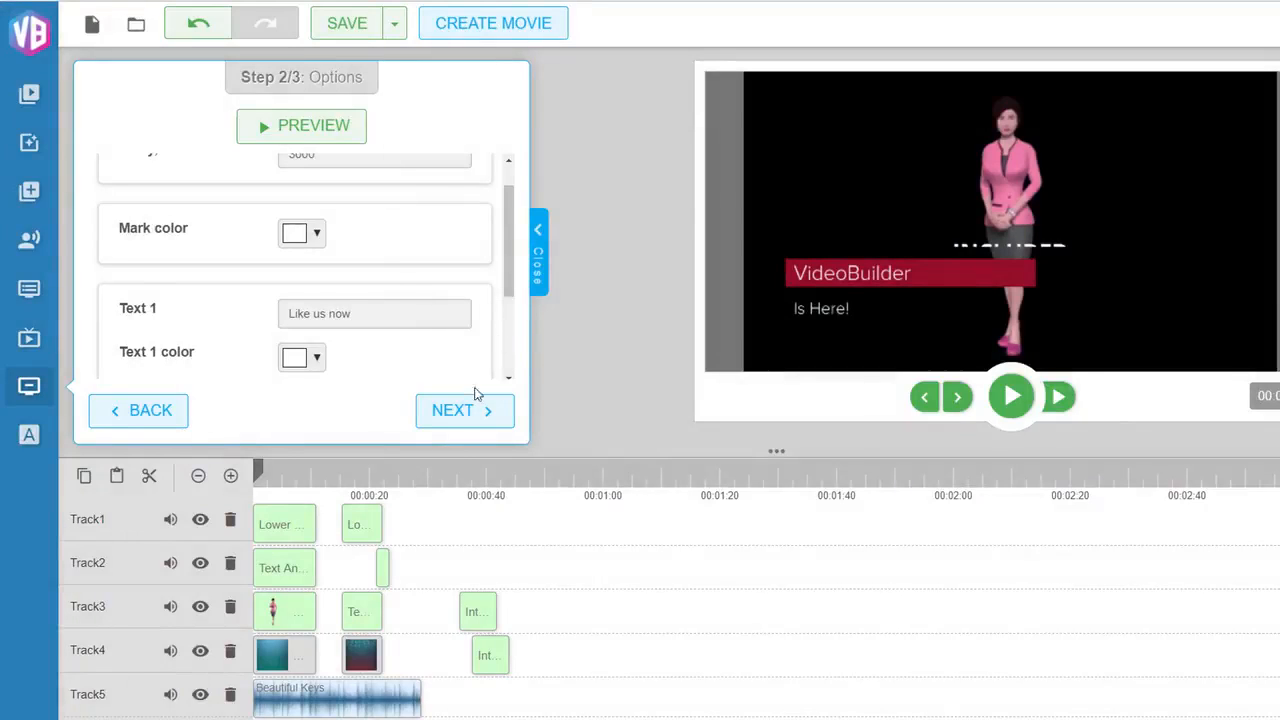
click(478, 412)
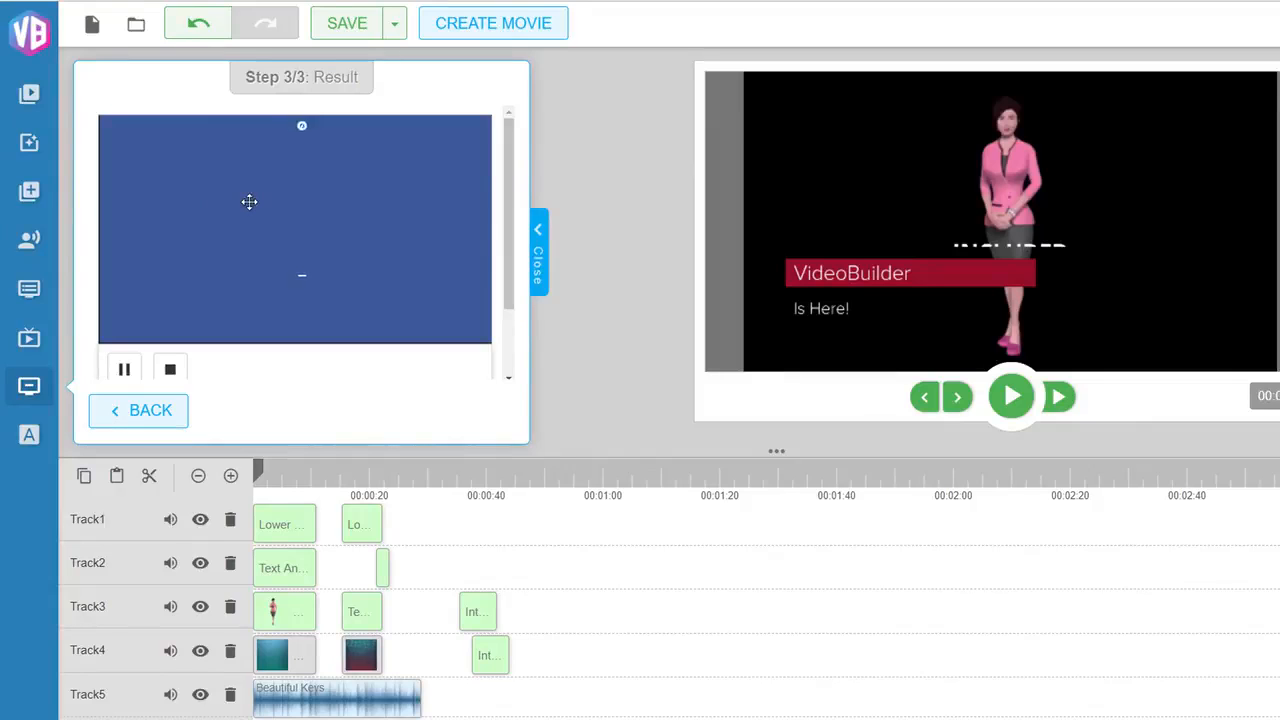
drag(433, 407, 608, 611)
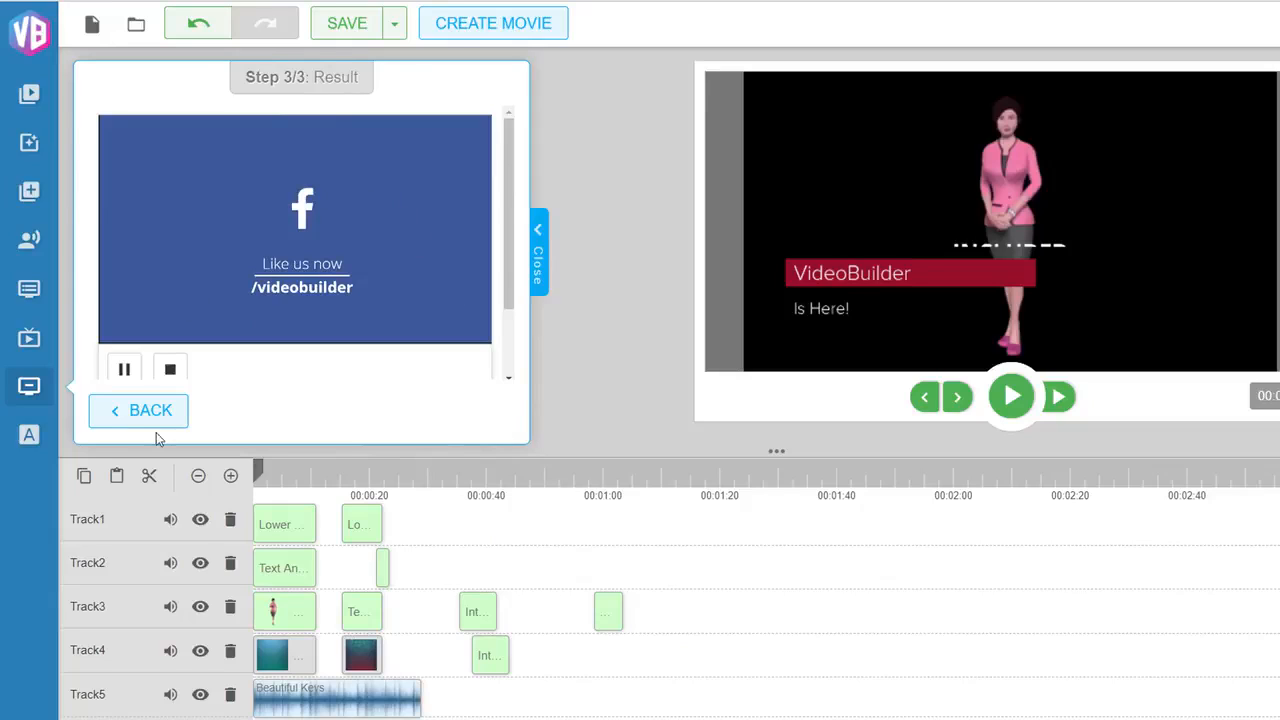
Choose Text Animation 4 and review its text, circle, divider and subtitle options
click(30, 437)
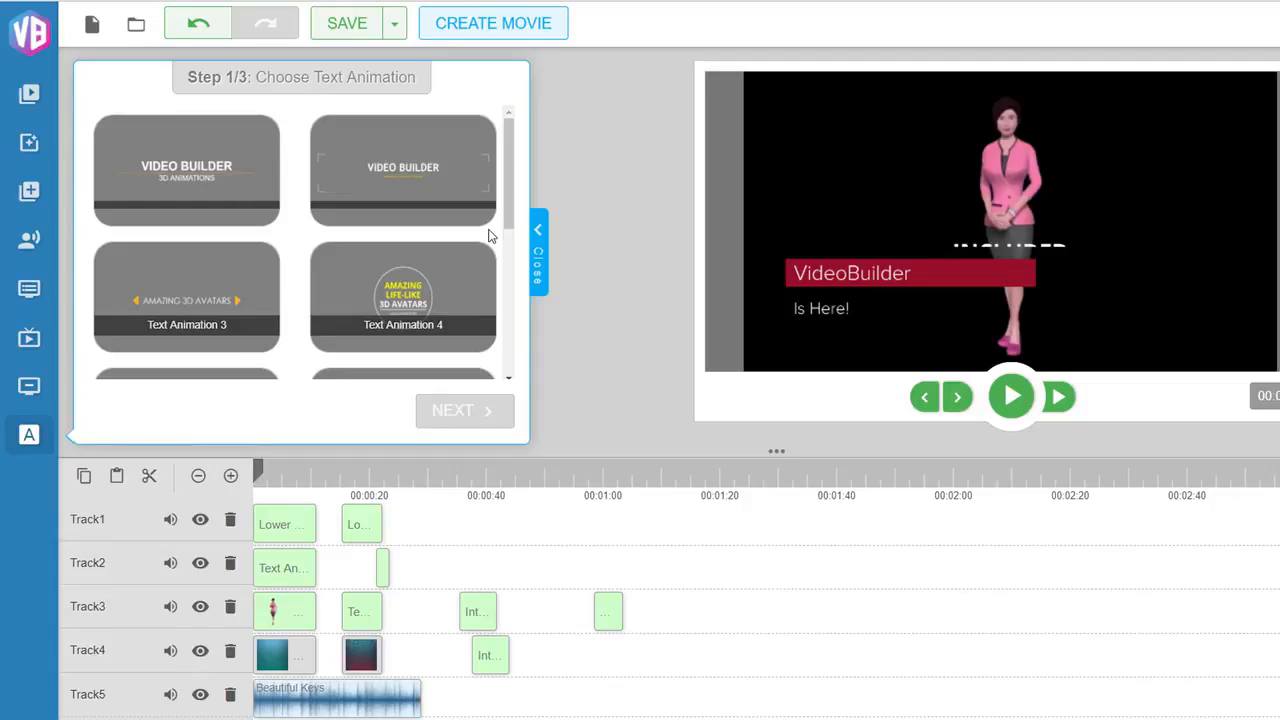
click(435, 301)
click(486, 414)
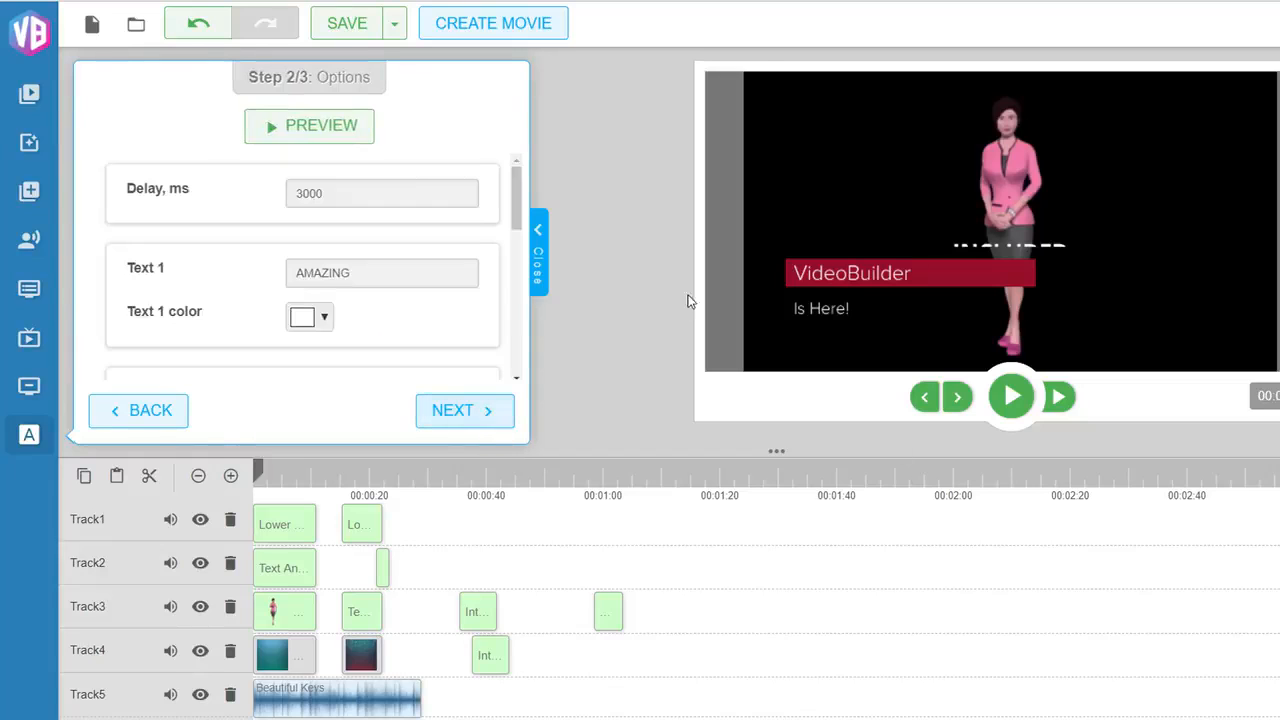
scroll(404, 219, down, 5)
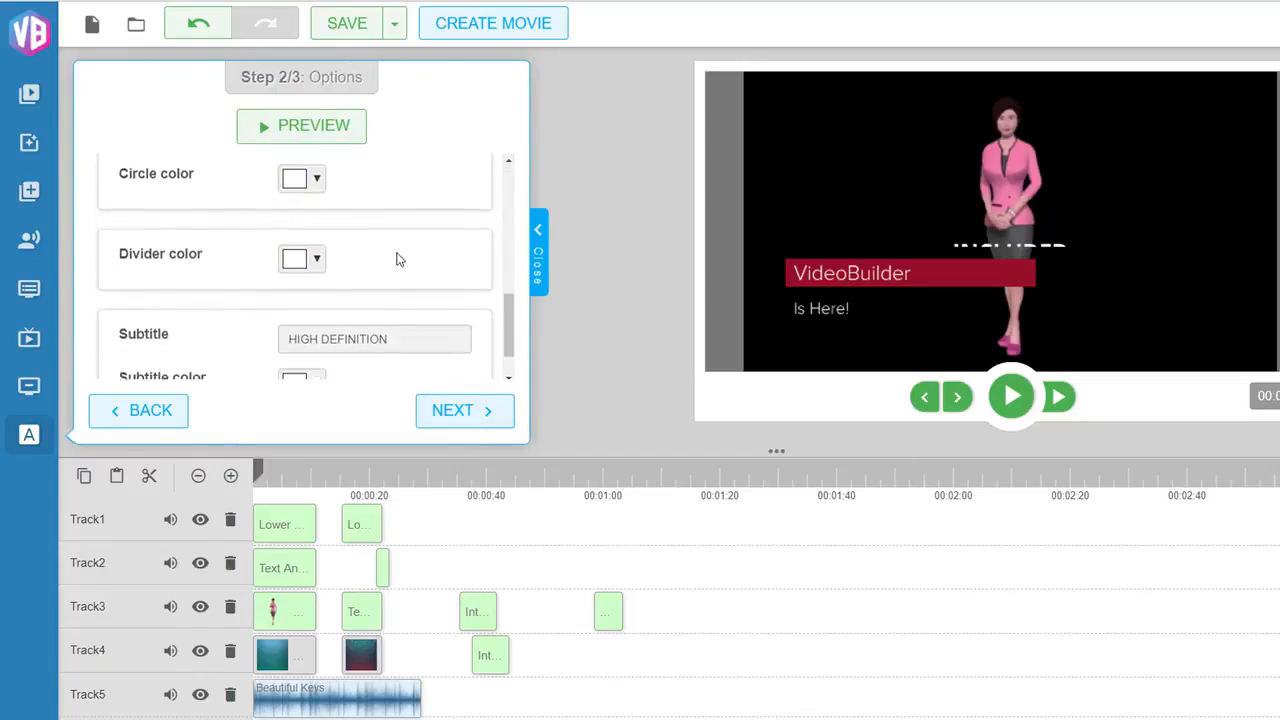
scroll(420, 280, up, 3)
scroll(422, 283, up, 5)
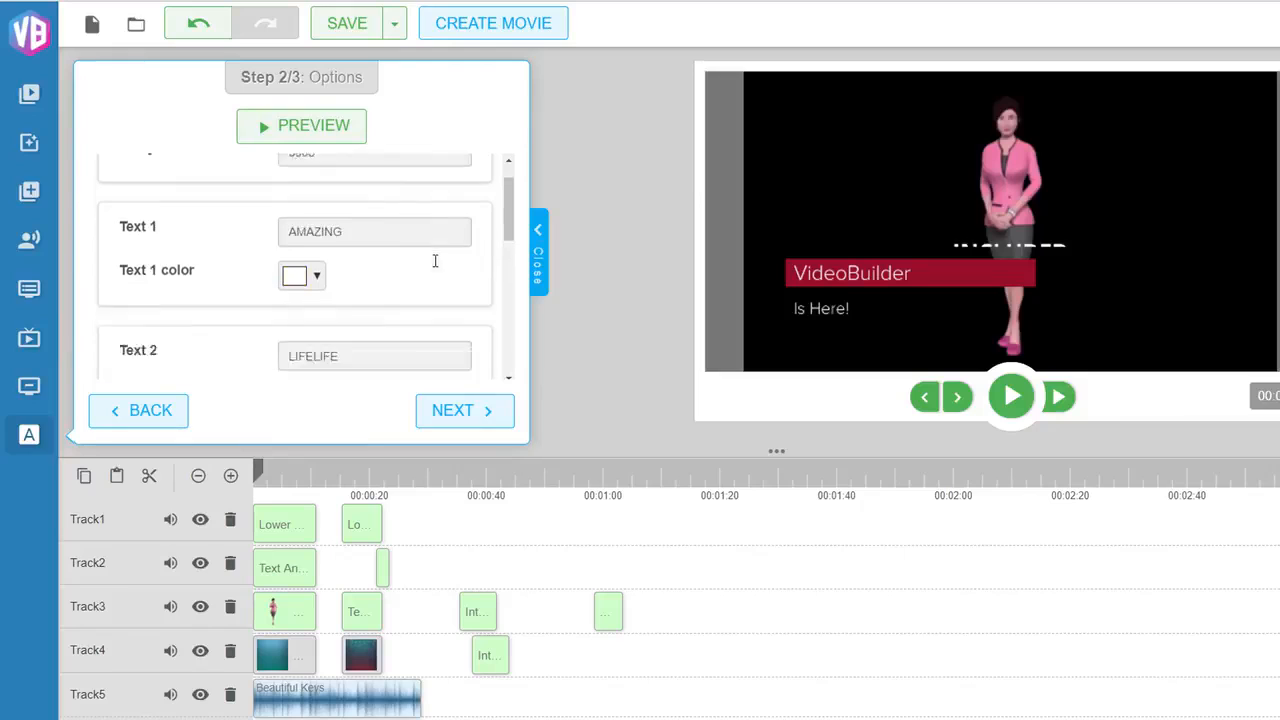
scroll(389, 277, down, 2)
scroll(389, 277, down, 4)
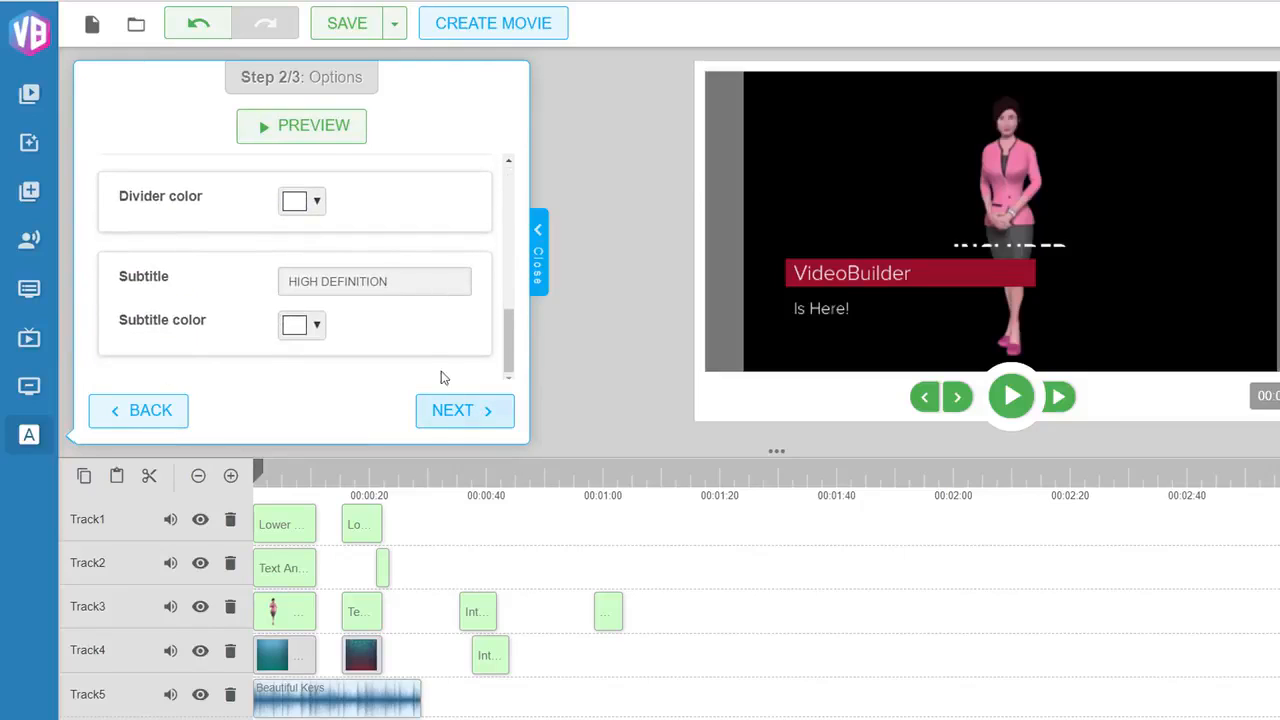
Preview Text Animation 4 with its default texts and colors, then generate it and place it on Track3 after the outro clip
click(309, 131)
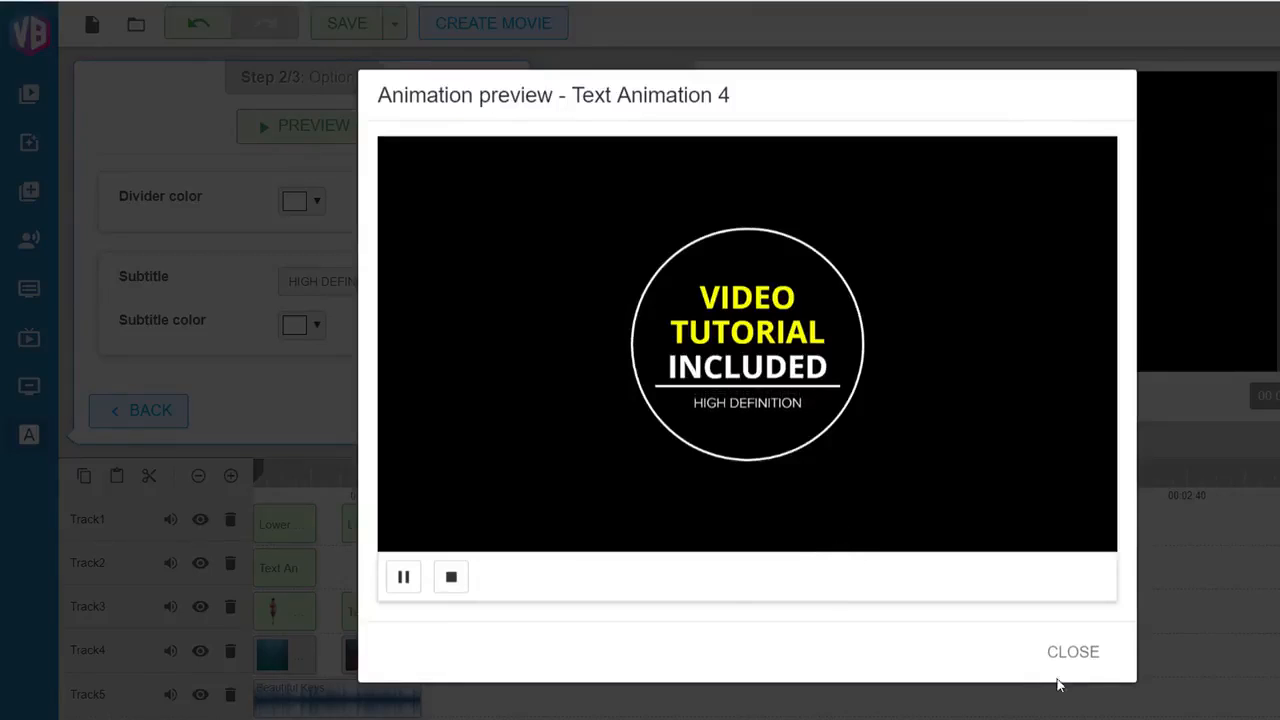
click(1084, 651)
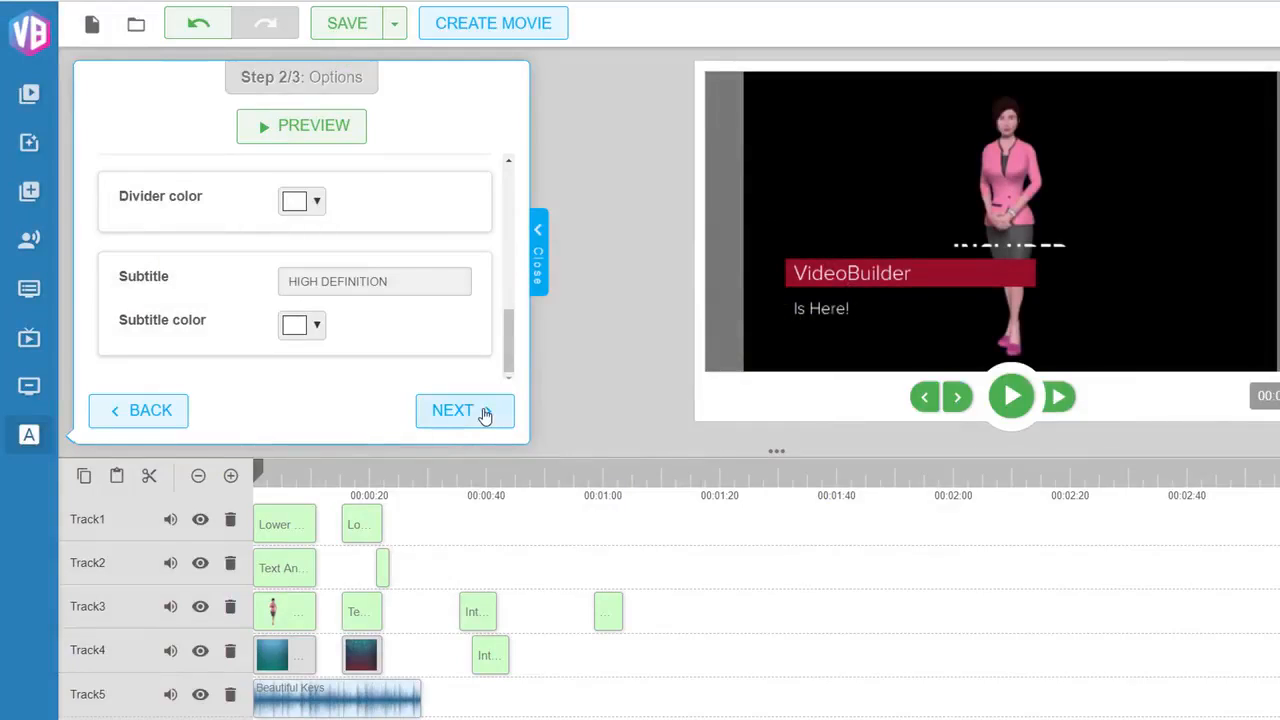
click(485, 412)
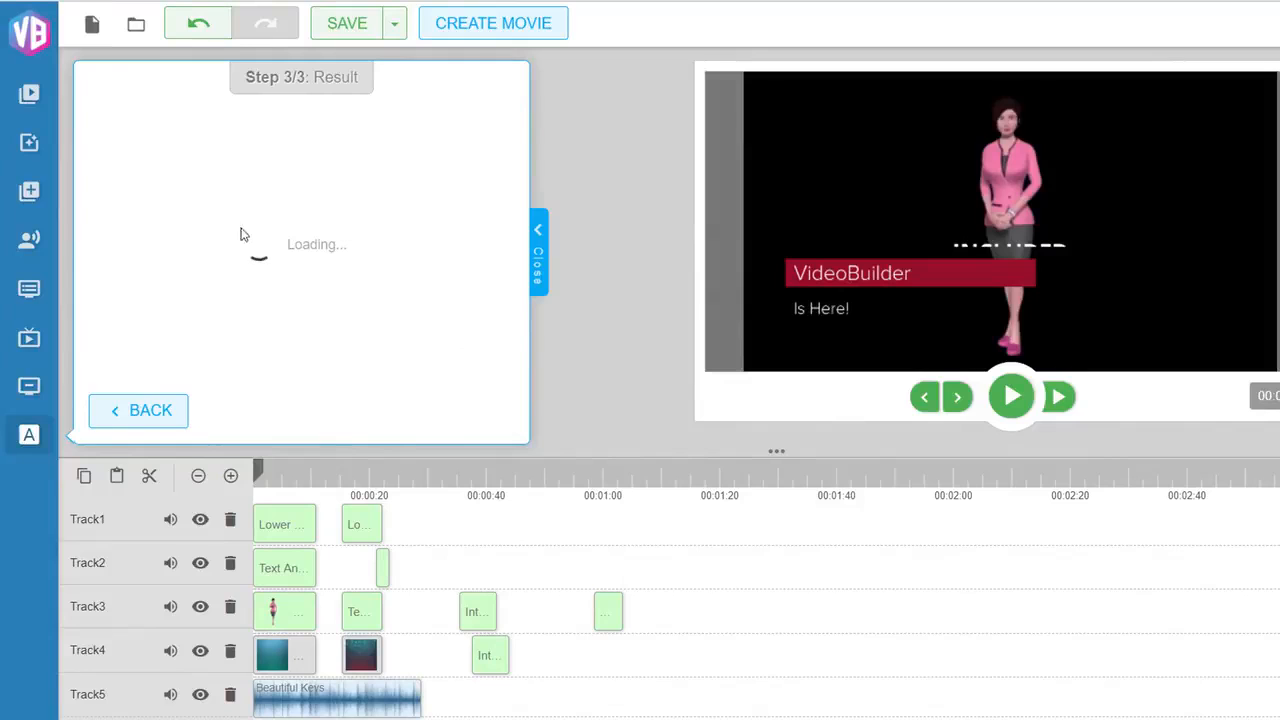
drag(293, 196, 708, 605)
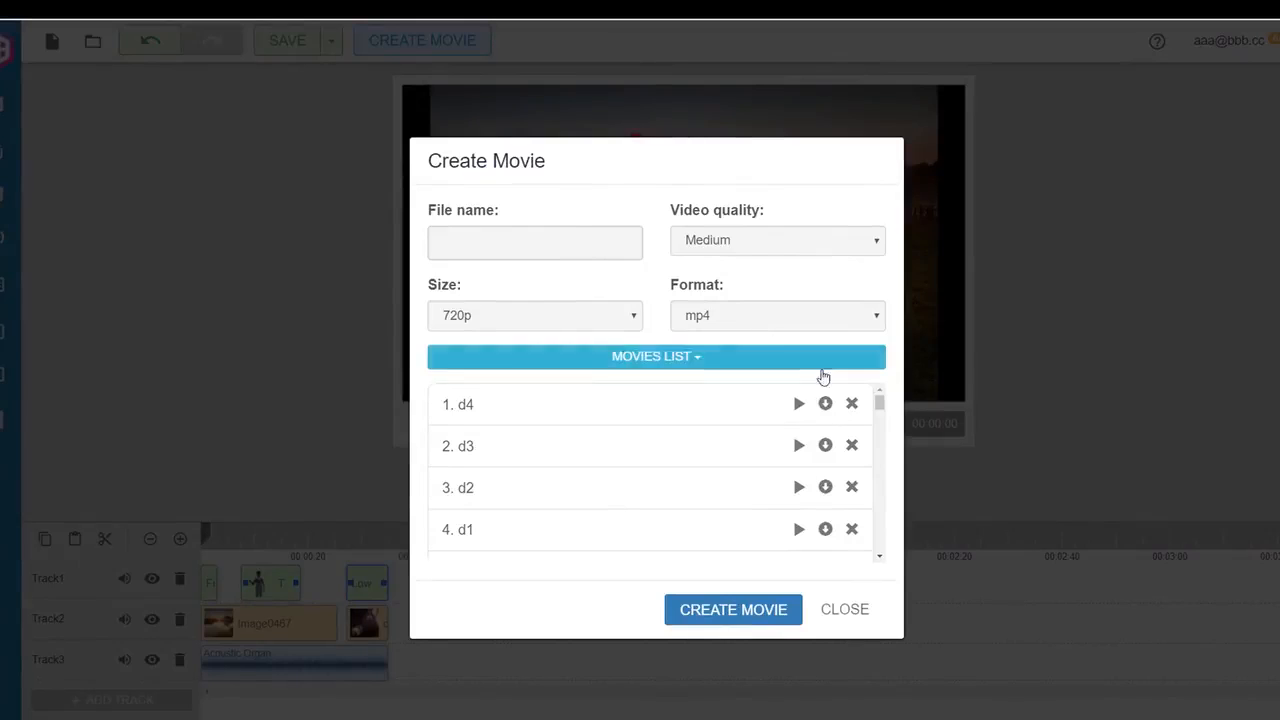
Play the finished movie d4 from the movies list with the sound muted, skim through it, and close the player and movie creation dialog
click(799, 404)
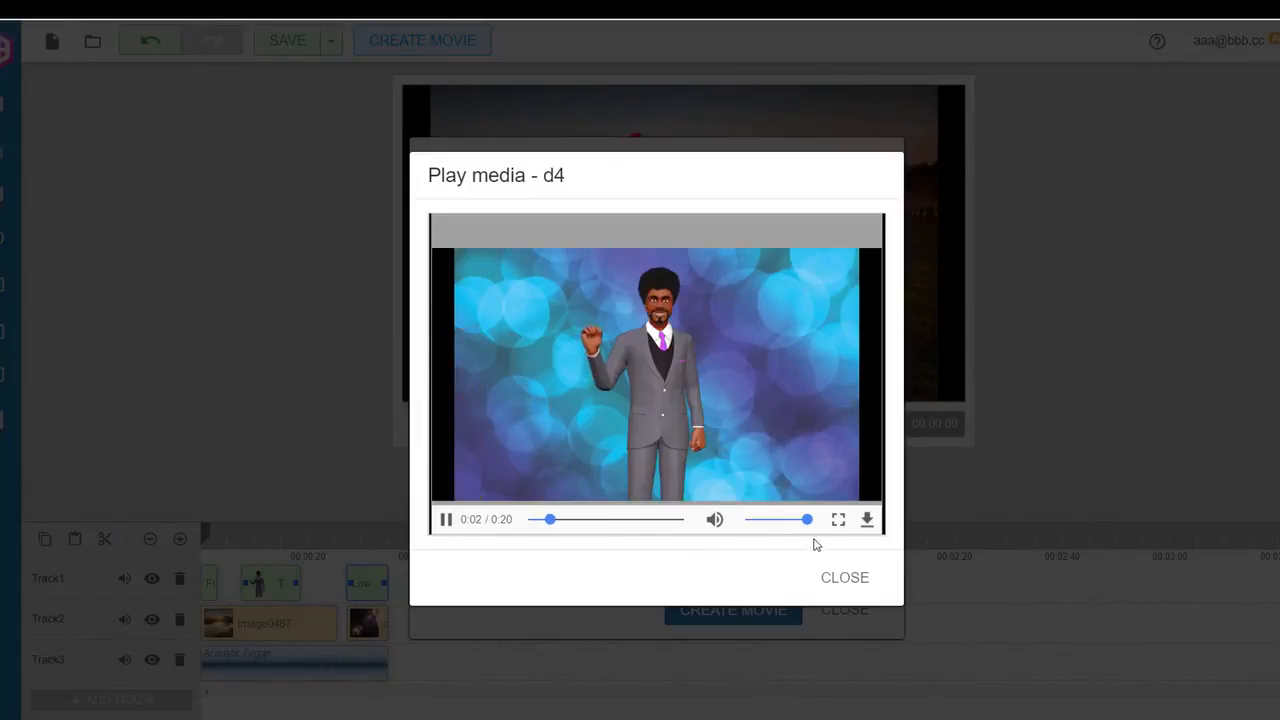
click(714, 519)
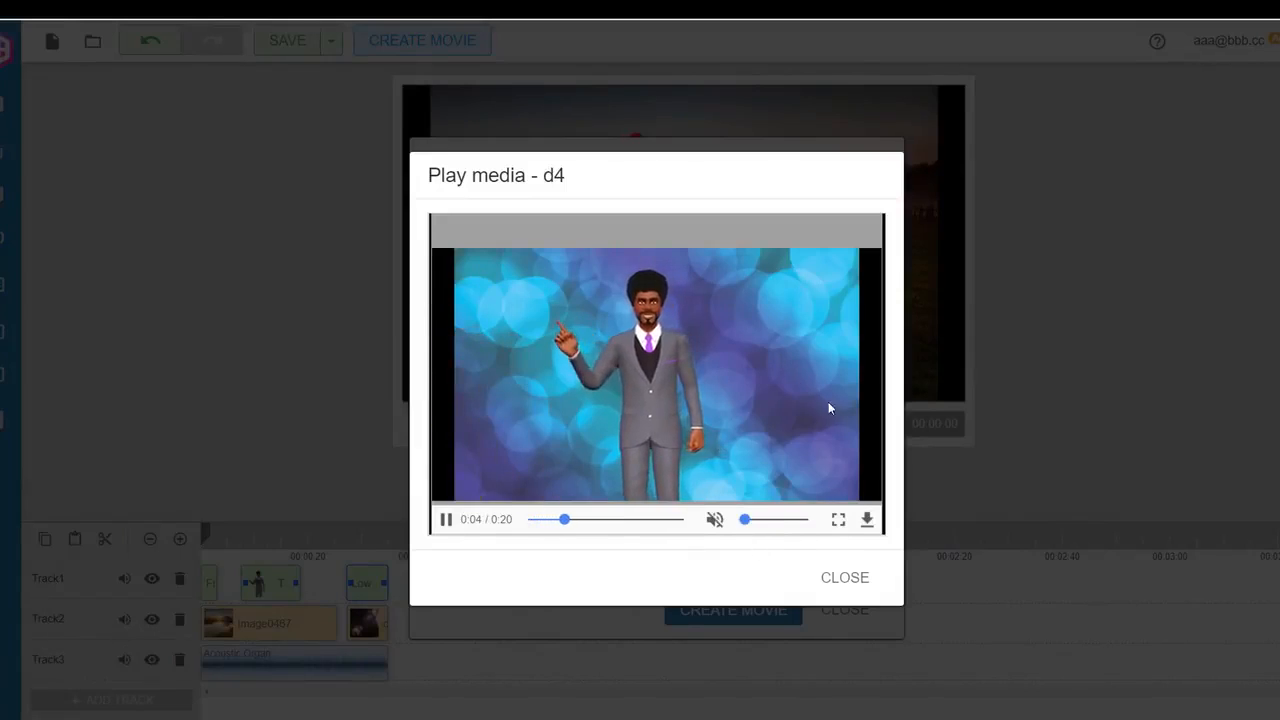
click(529, 520)
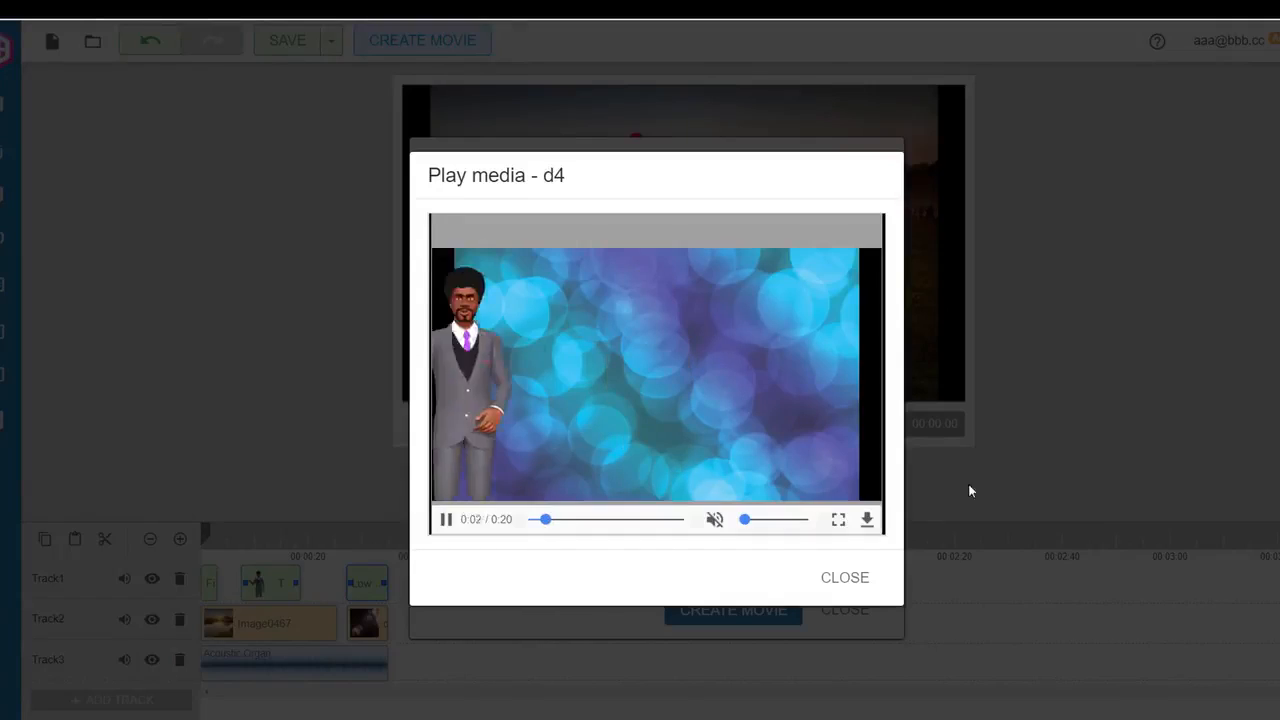
click(447, 522)
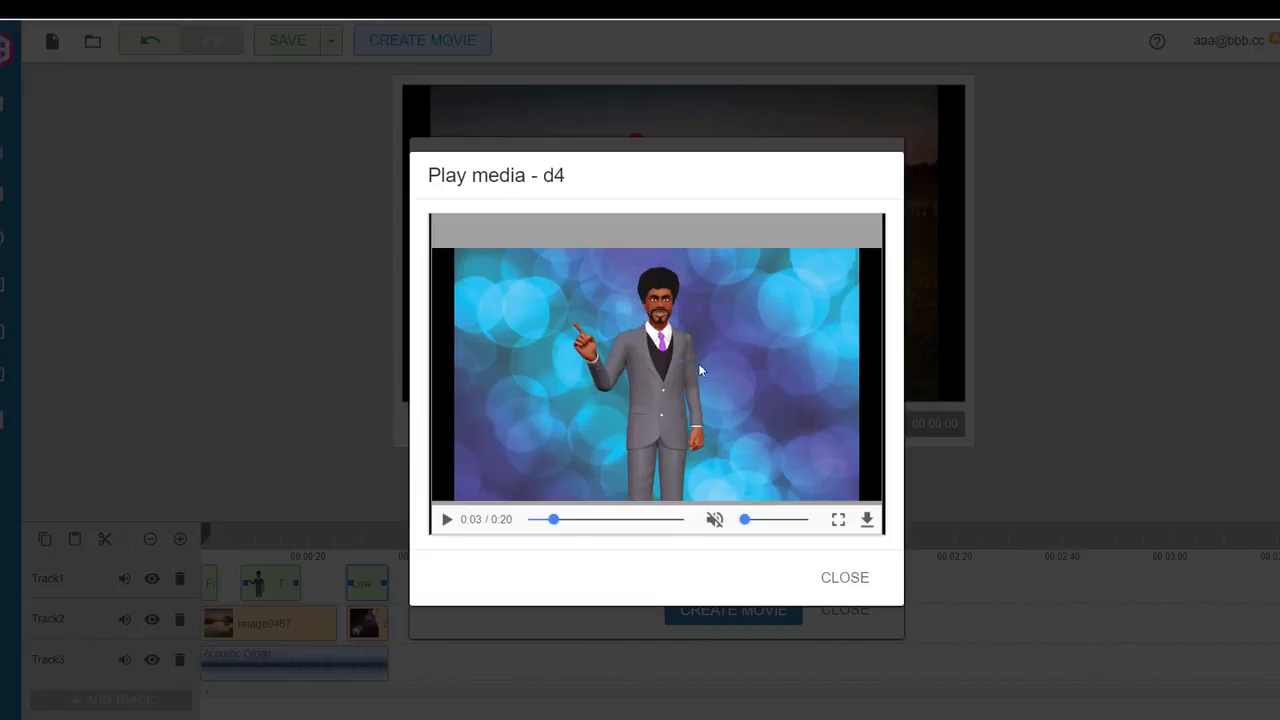
click(457, 524)
click(630, 521)
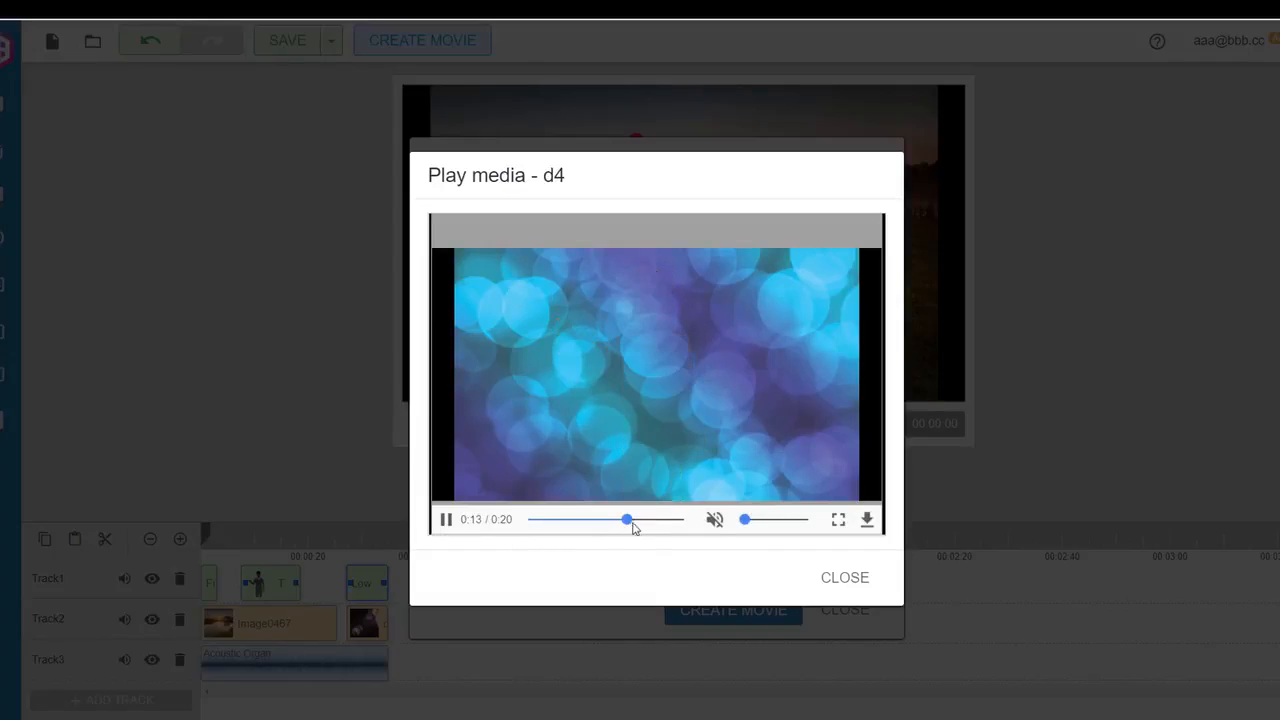
click(600, 522)
click(845, 579)
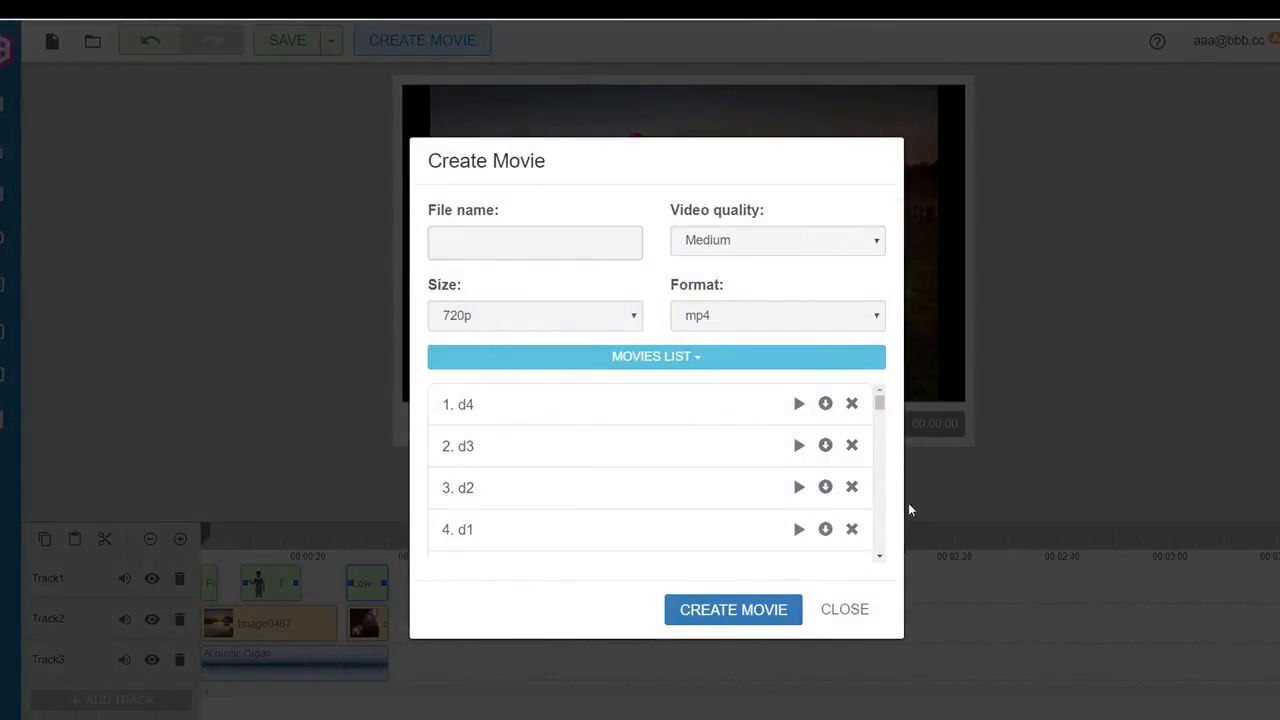
click(840, 611)
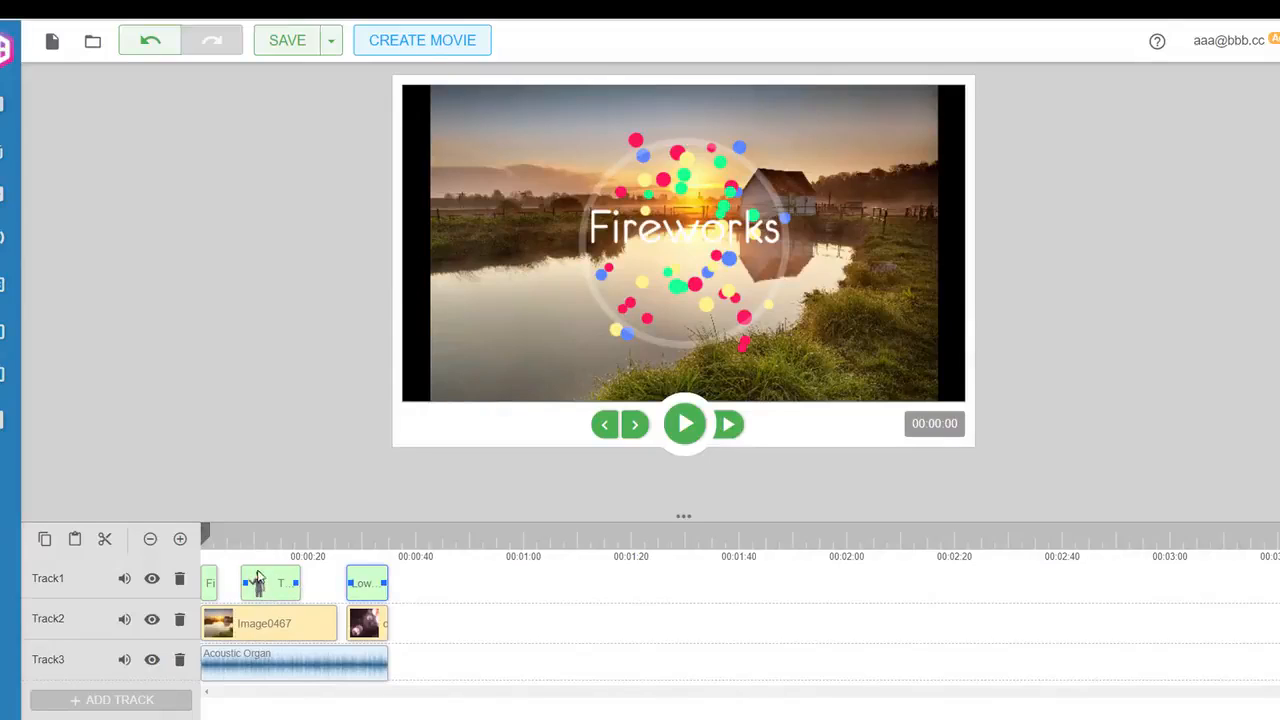
Set the avatar clip on Track1 to enter with the "Shift from left to center" transition and save it
right_click(264, 592)
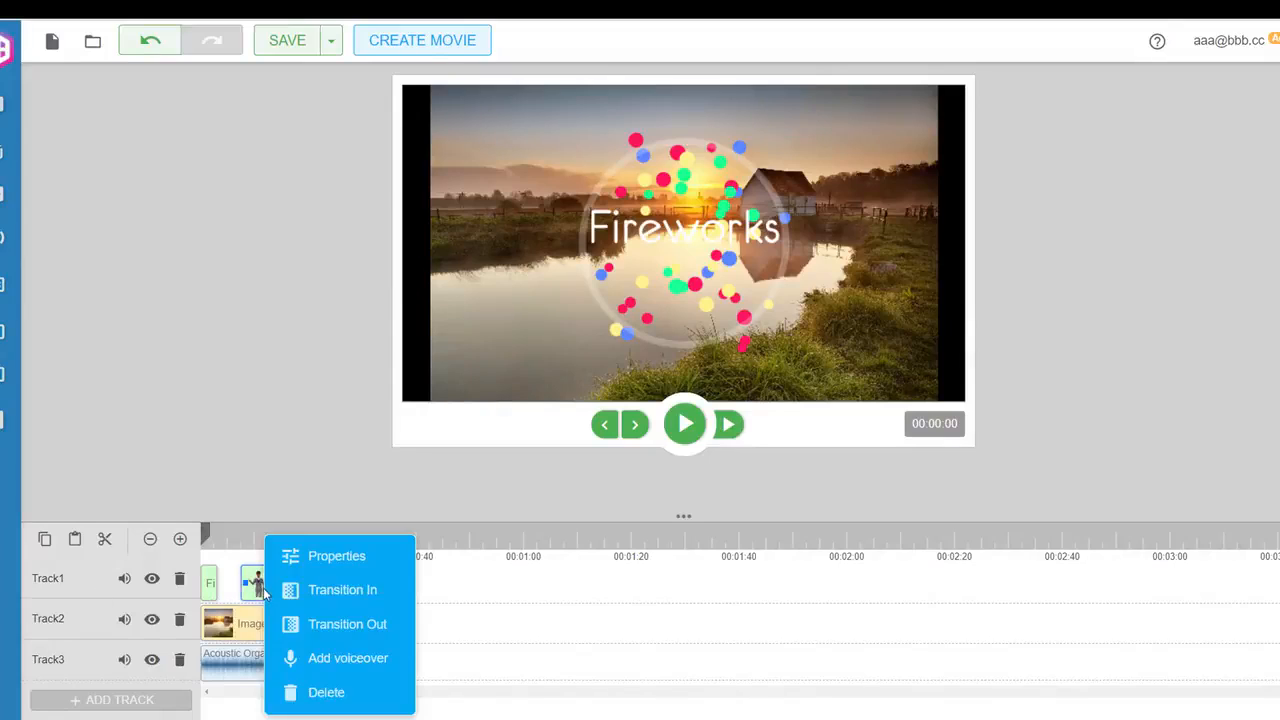
click(335, 598)
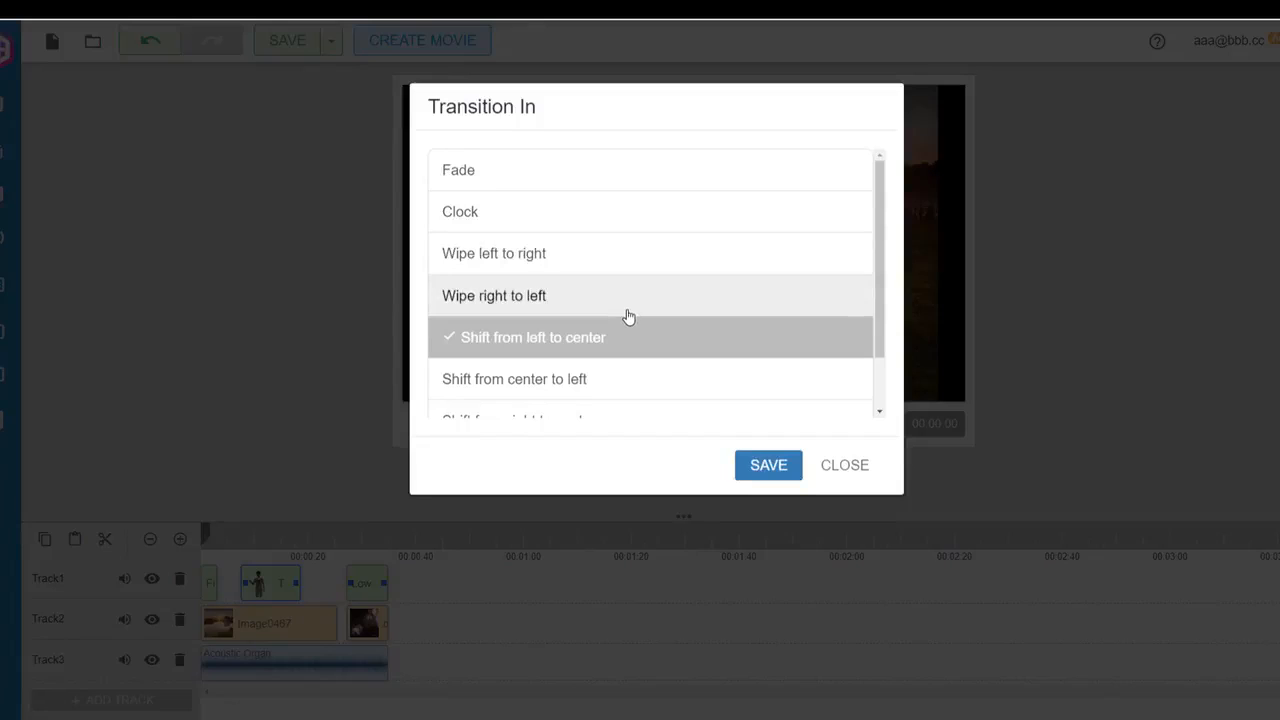
double_click(497, 340)
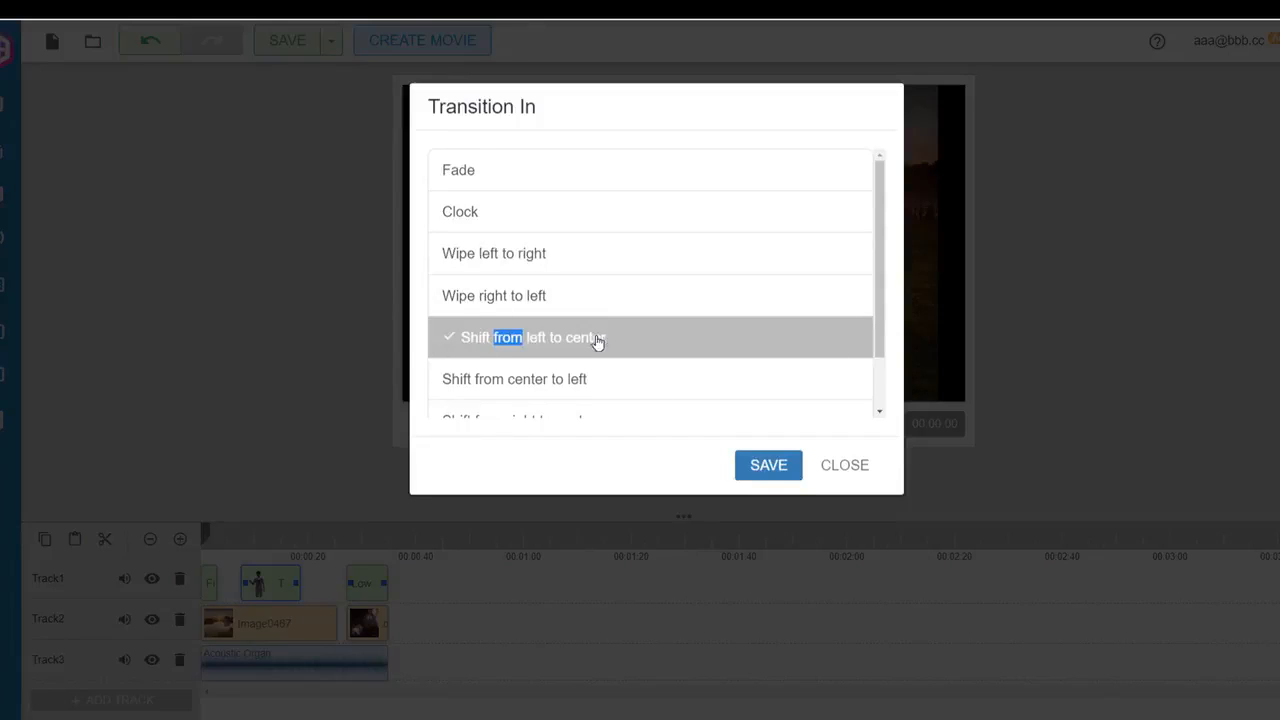
click(767, 472)
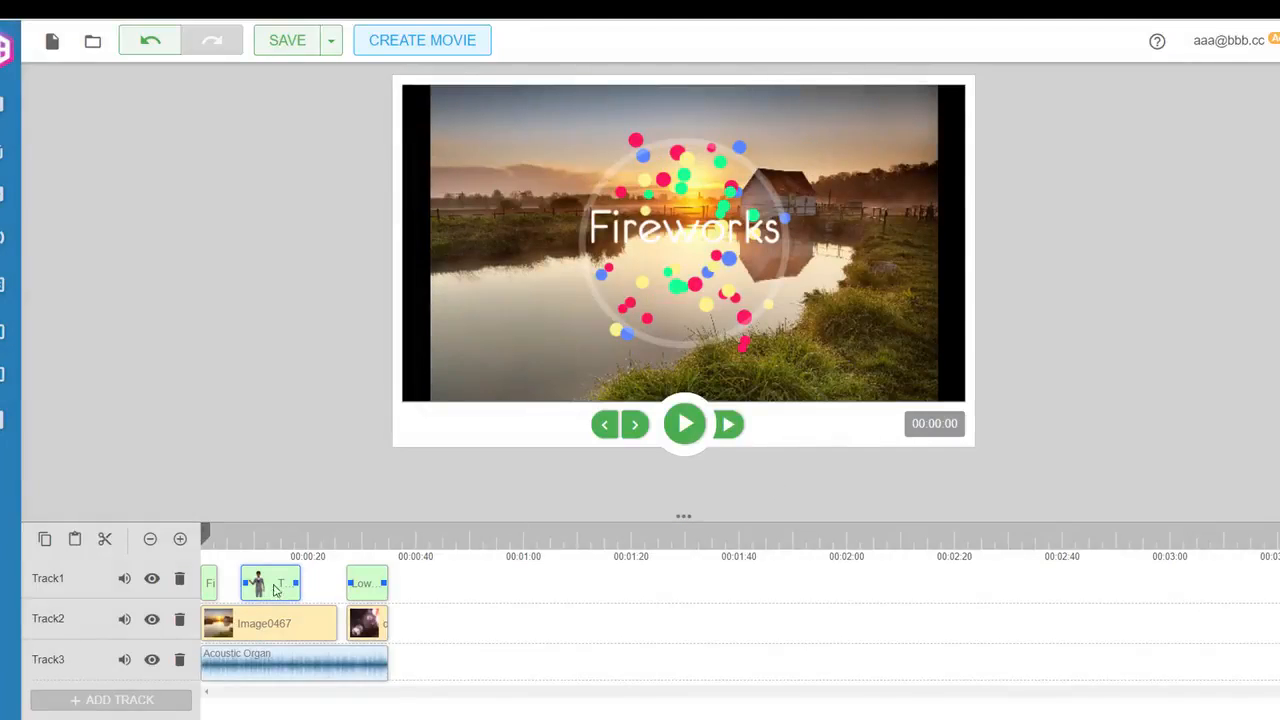
Set the avatar clip's exit transition to "Shift from center to right" and save it
right_click(283, 590)
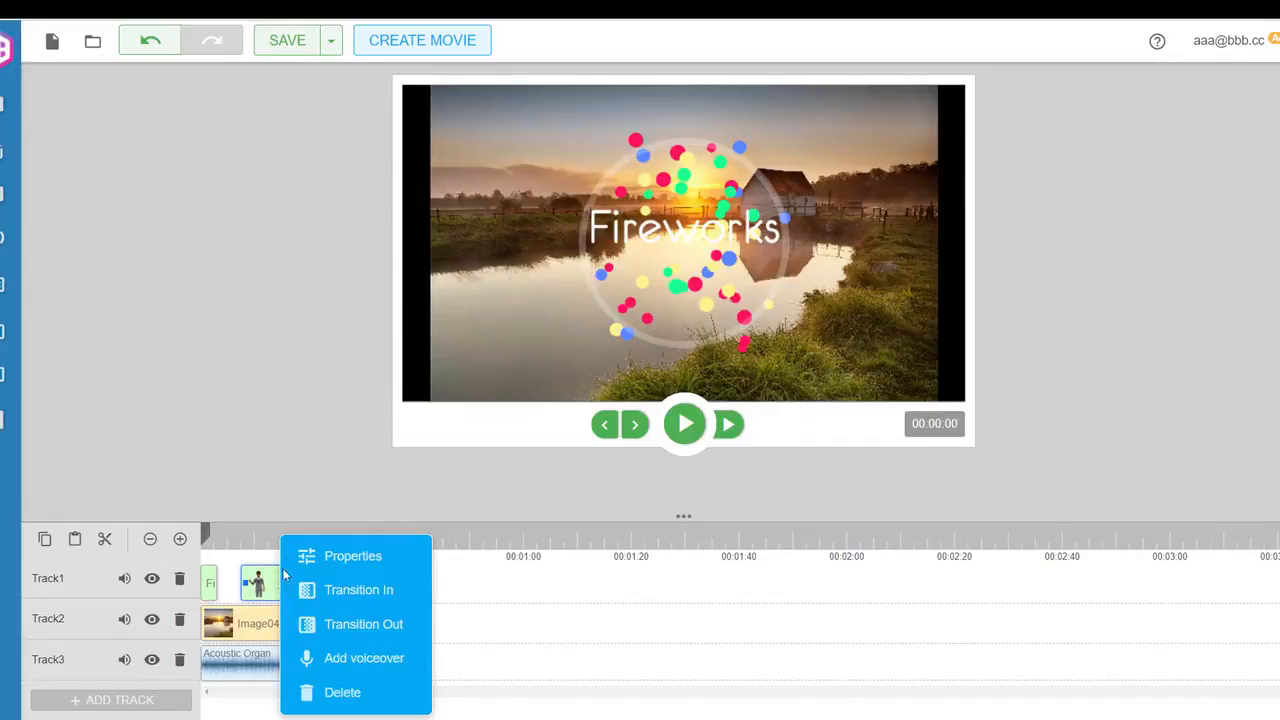
click(366, 625)
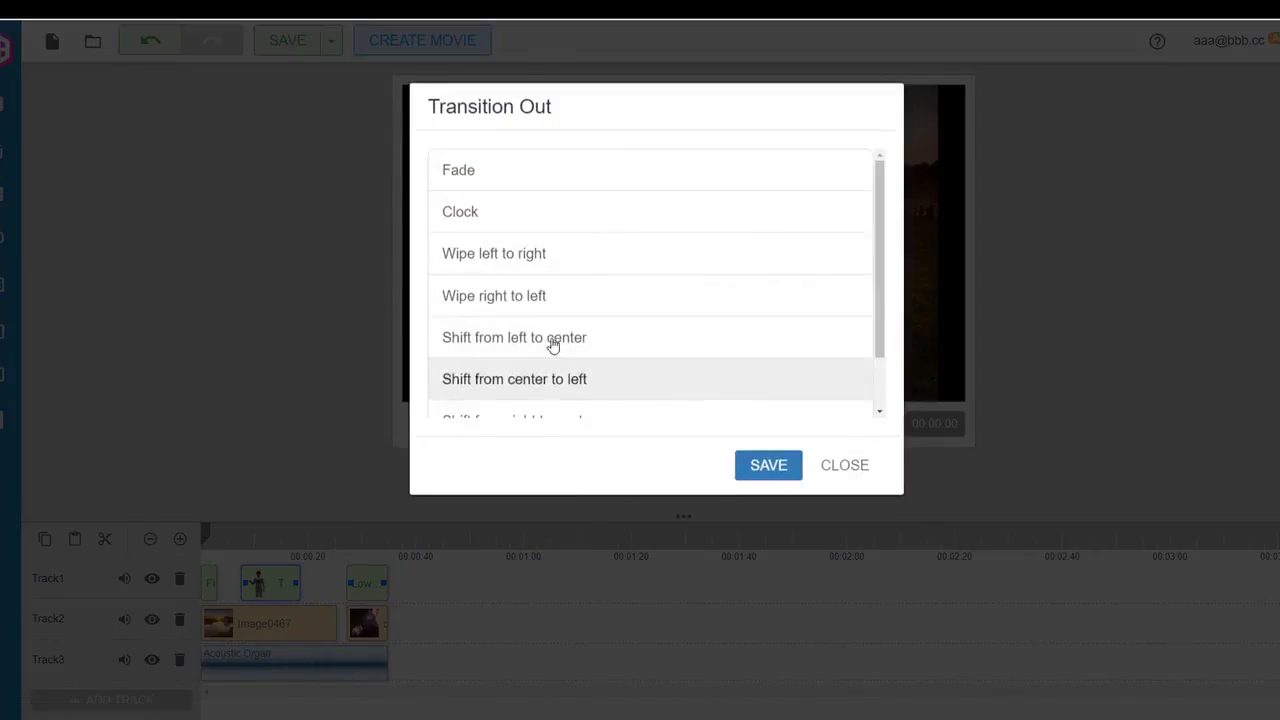
scroll(535, 318, down, 1)
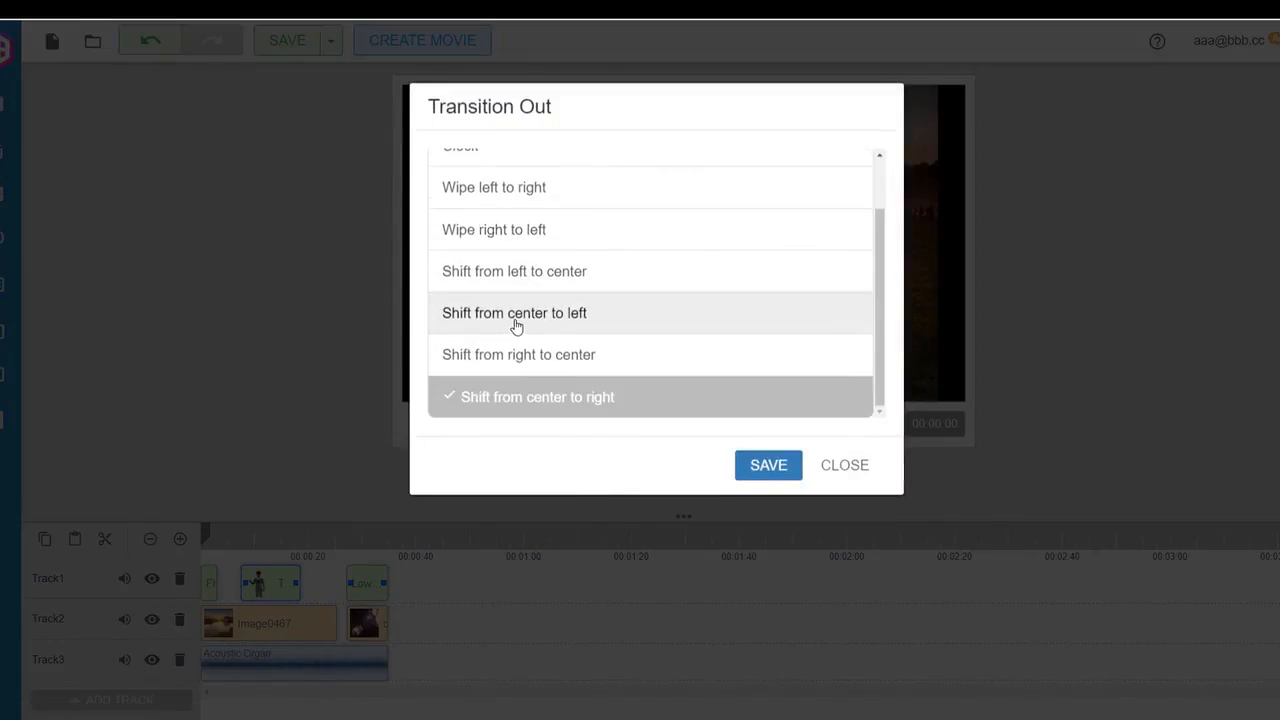
drag(511, 330, 591, 394)
click(543, 406)
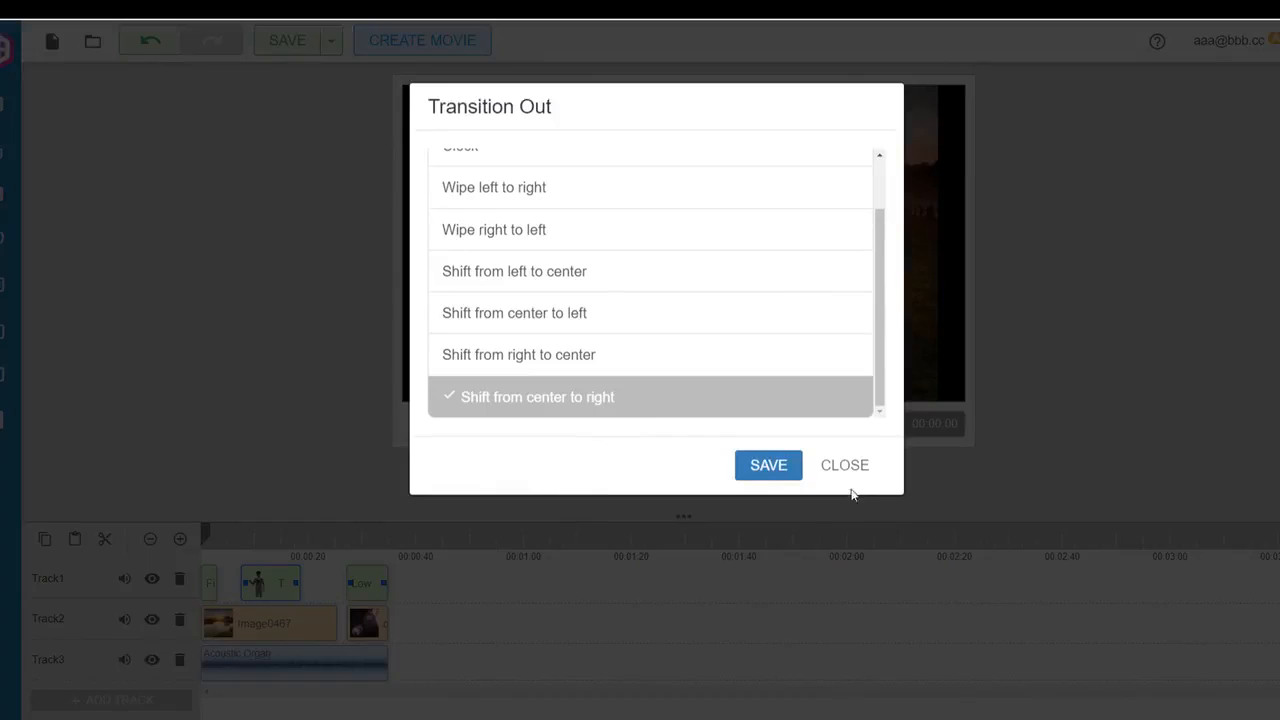
click(776, 467)
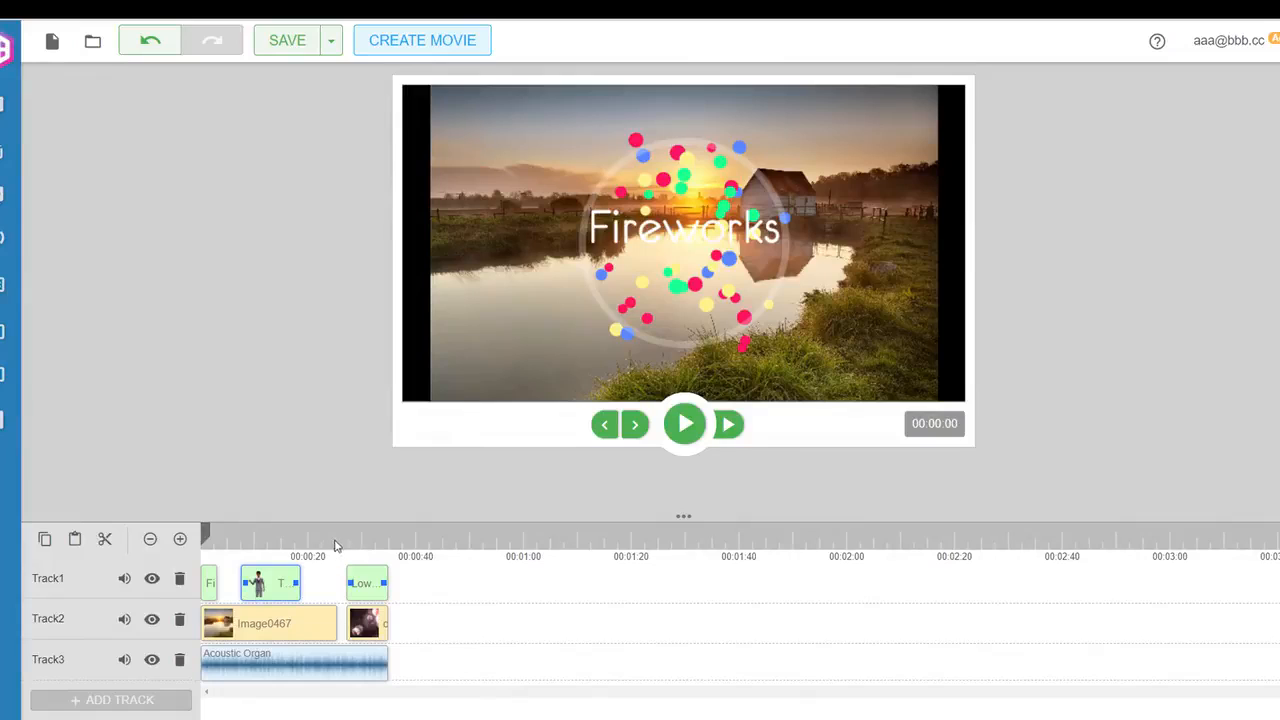
Move the lower-third clip on Track1 to start where Image0467 ends, and save its entry transition as "Shift from left to center"
drag(365, 590, 340, 593)
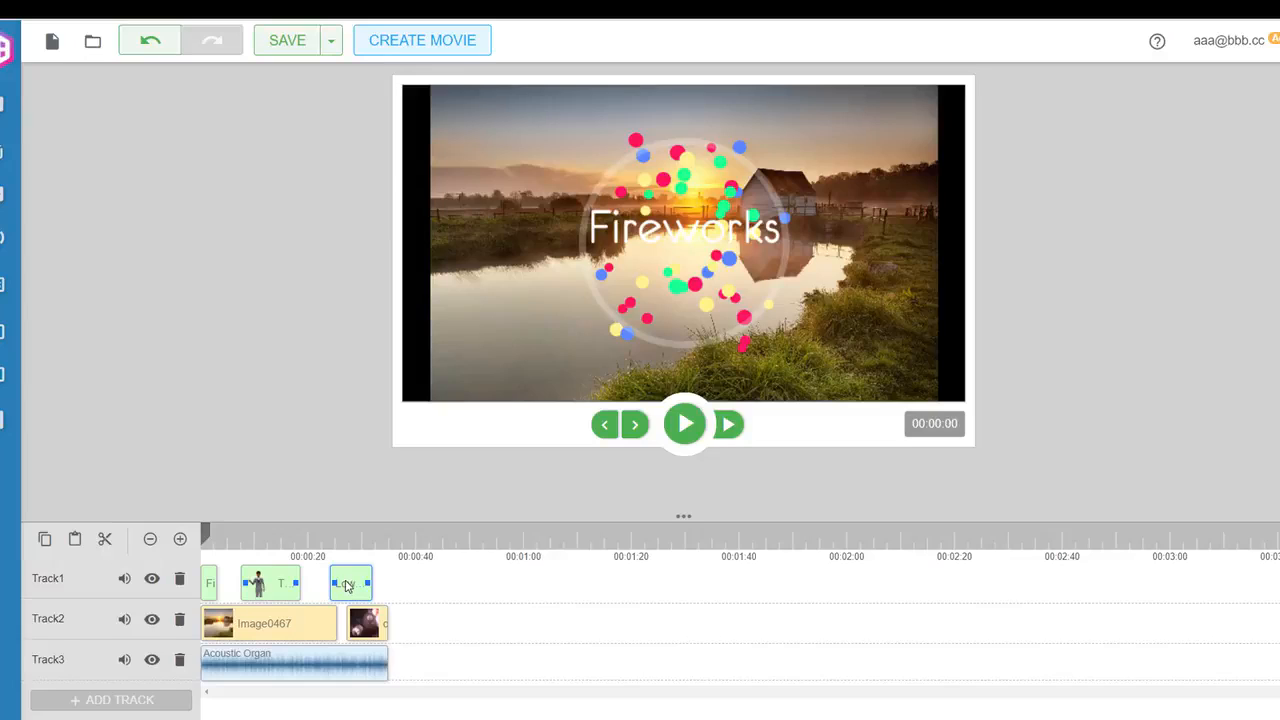
drag(351, 587, 357, 588)
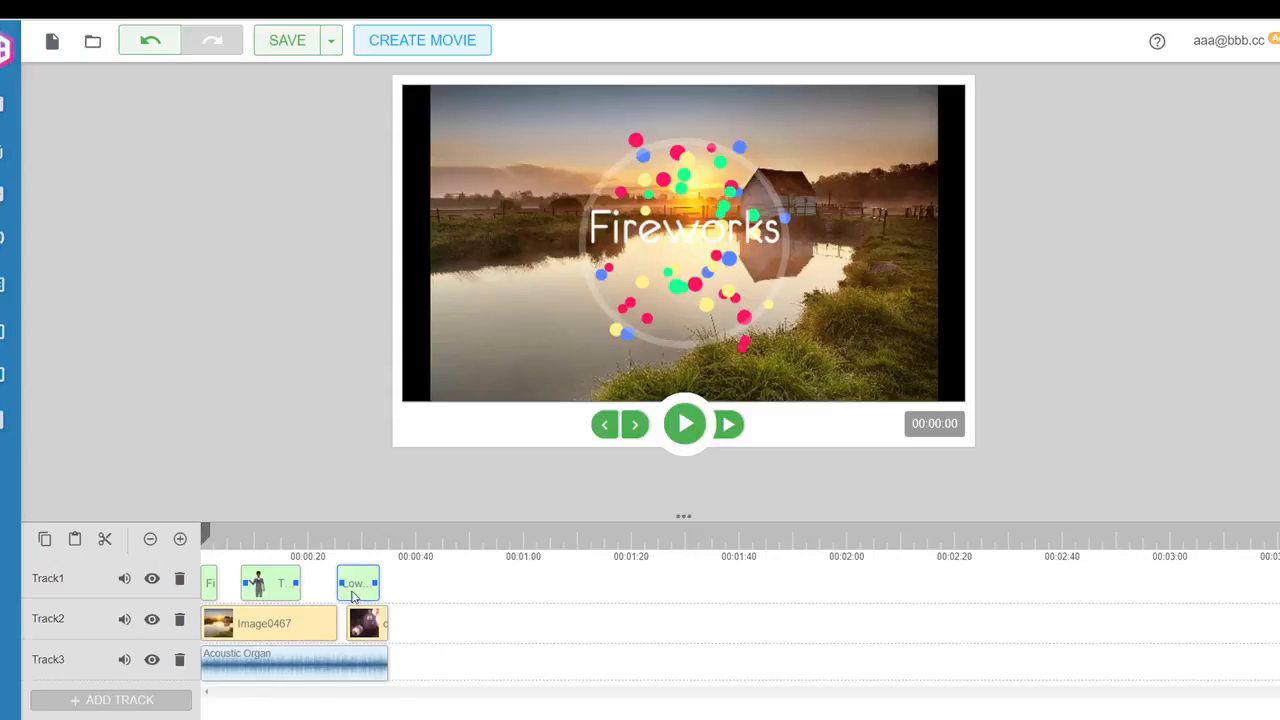
right_click(352, 597)
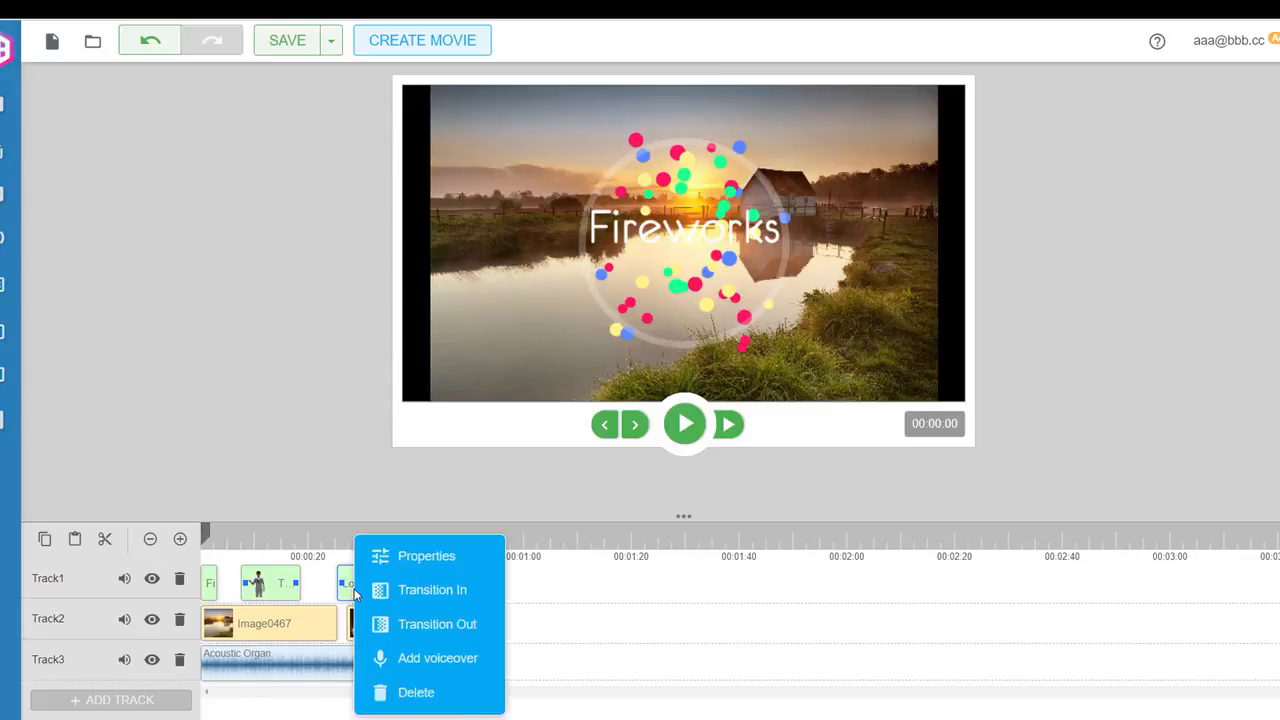
click(420, 586)
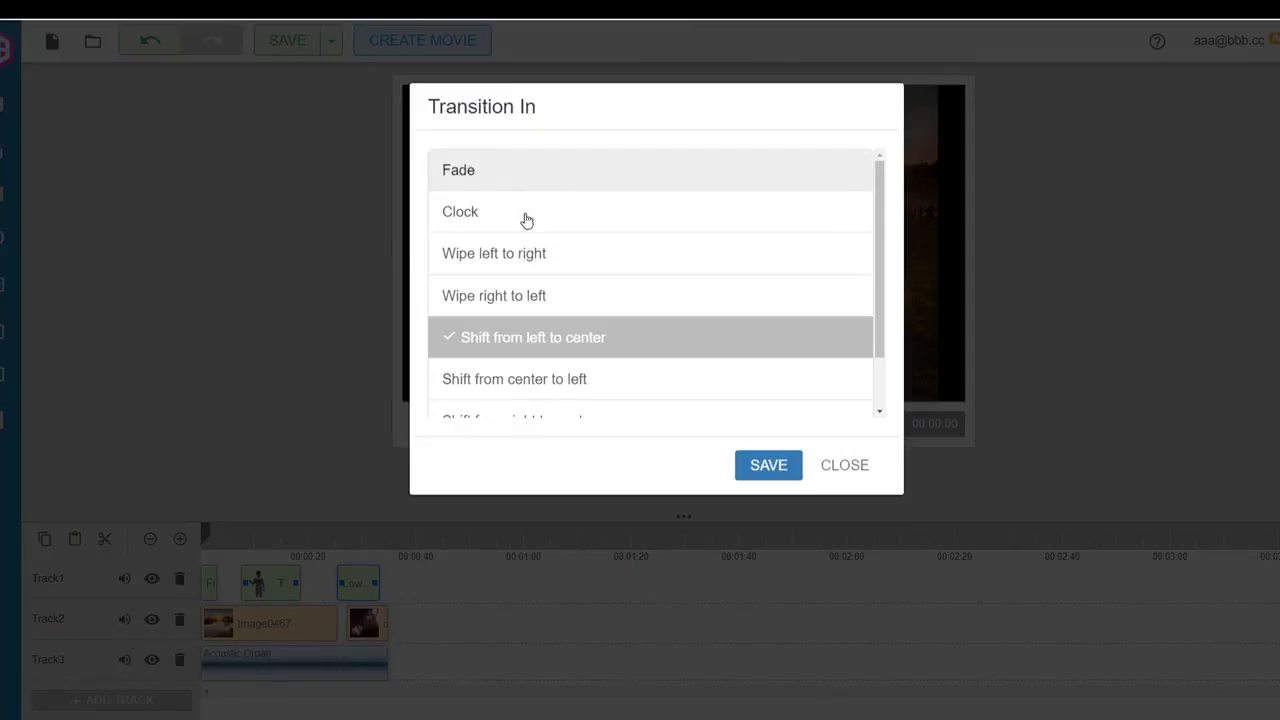
click(488, 175)
scroll(631, 274, down, 2)
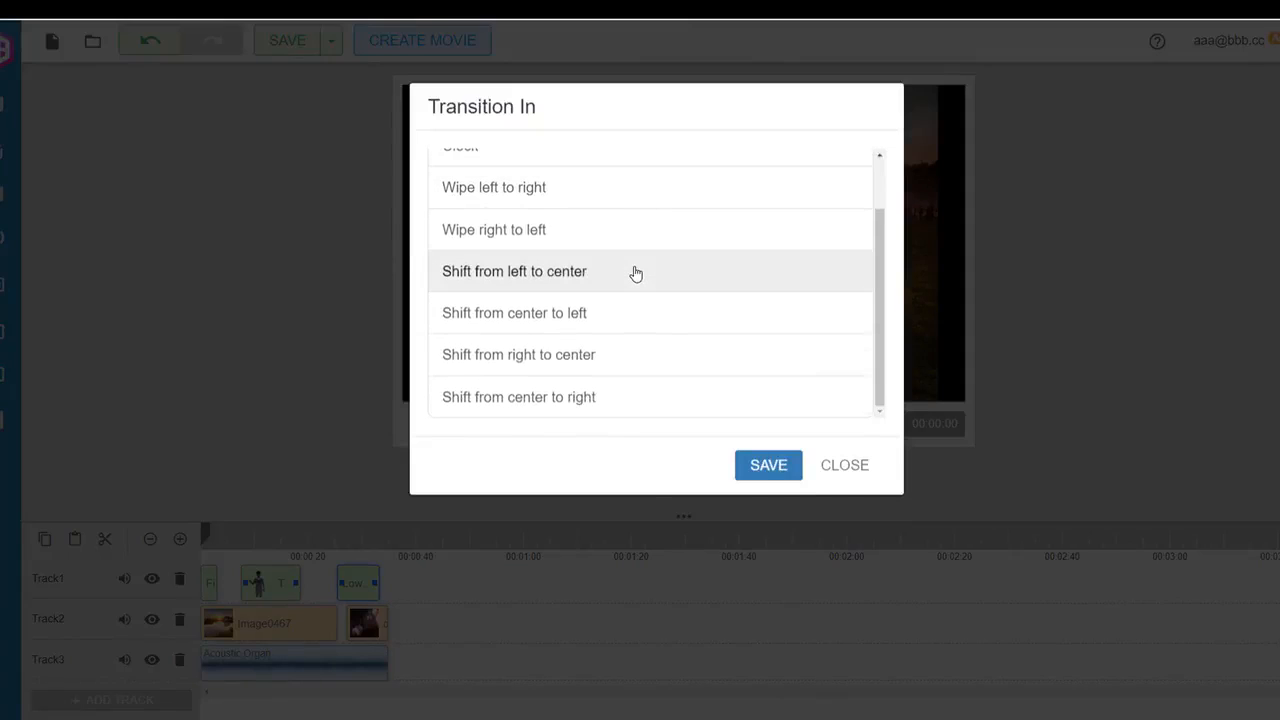
scroll(635, 273, up, 2)
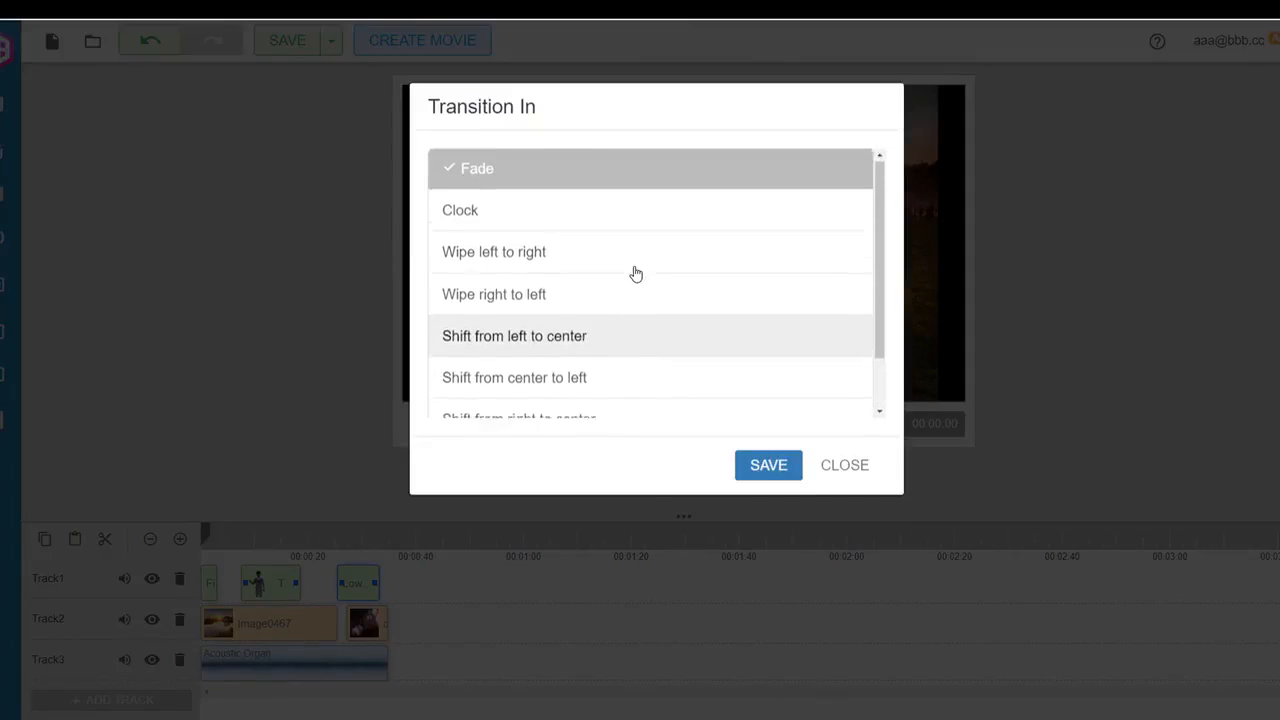
click(518, 256)
click(530, 254)
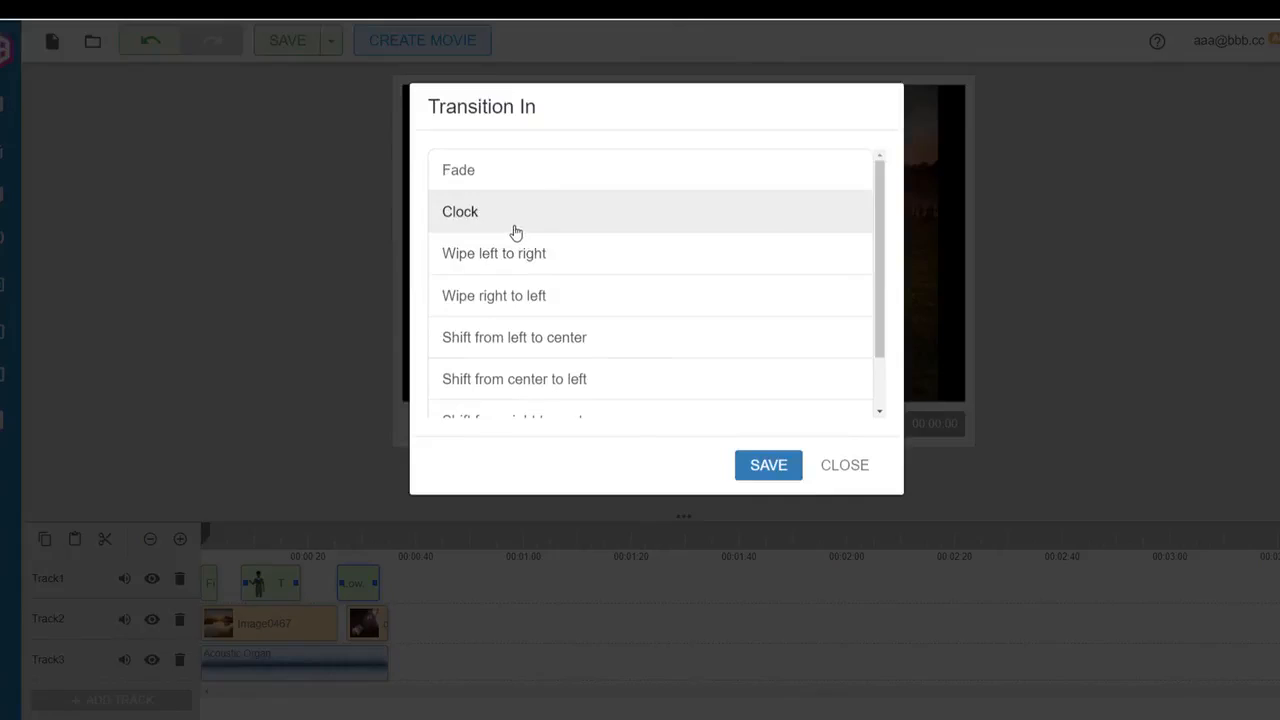
scroll(586, 314, down, 2)
click(553, 283)
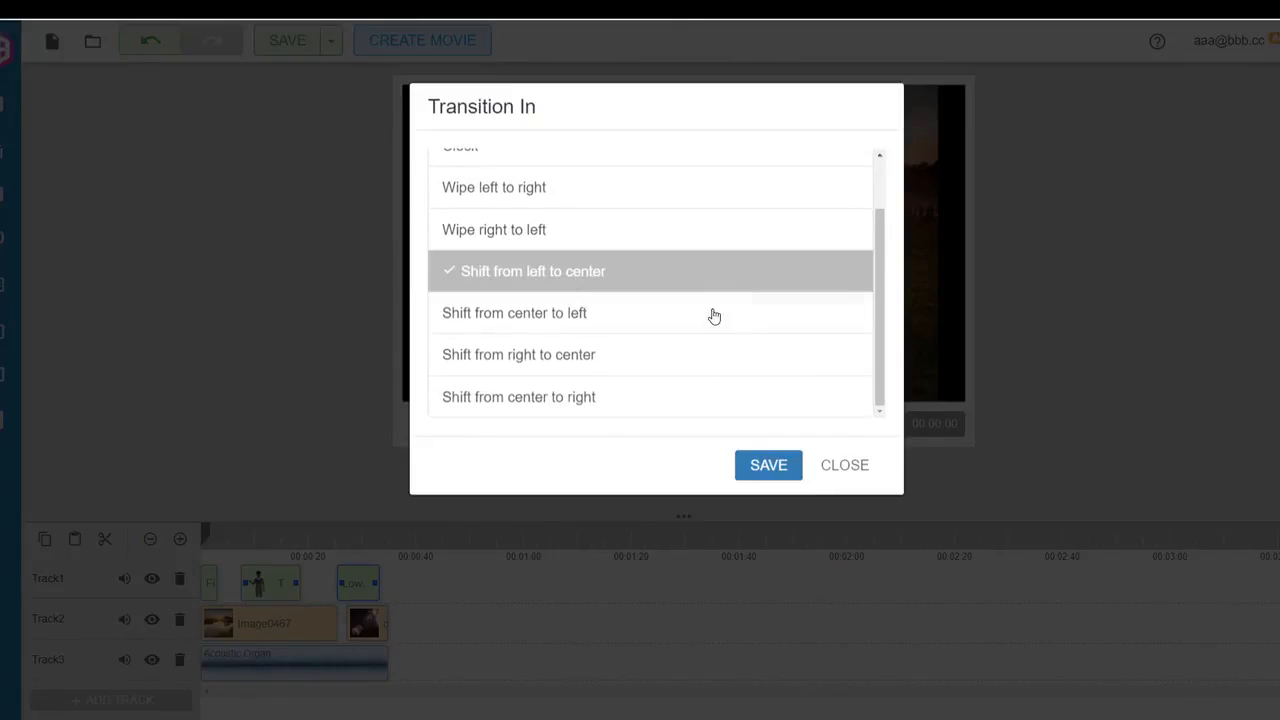
click(757, 465)
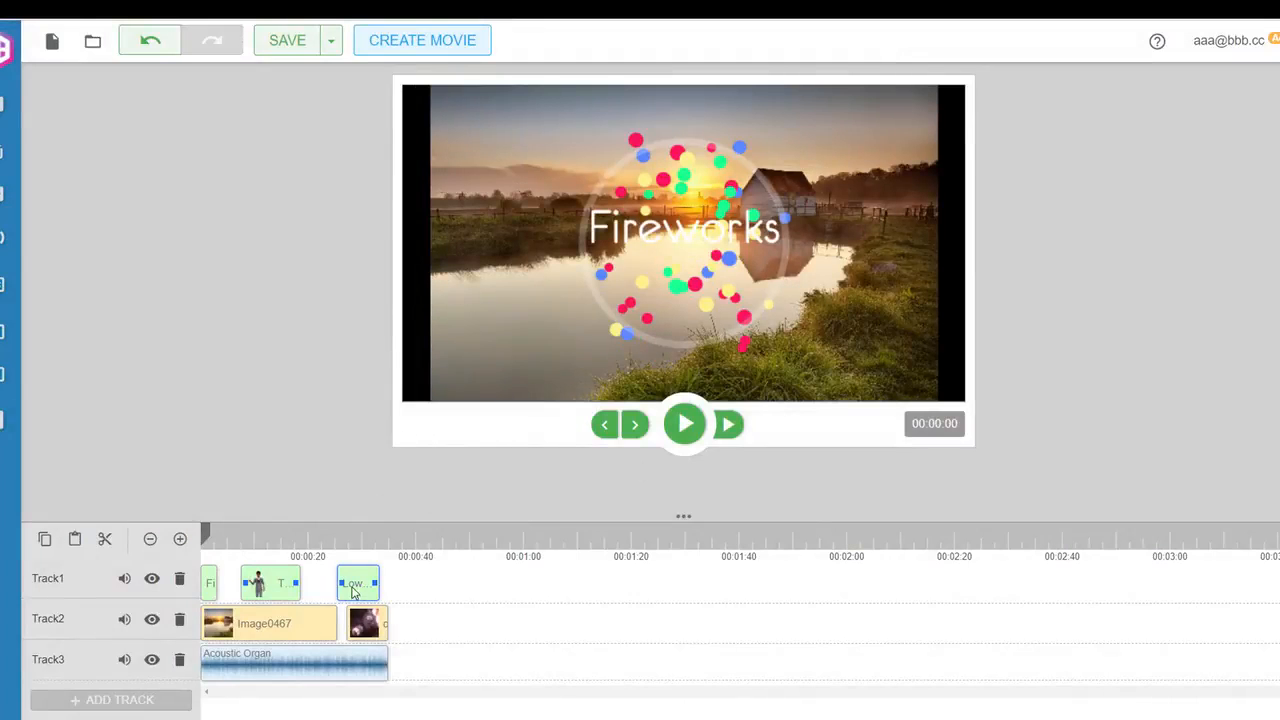
Set the lower-third clip's exit transition to "Shift from center to left" and save it
right_click(357, 586)
click(404, 623)
scroll(651, 371, down, 2)
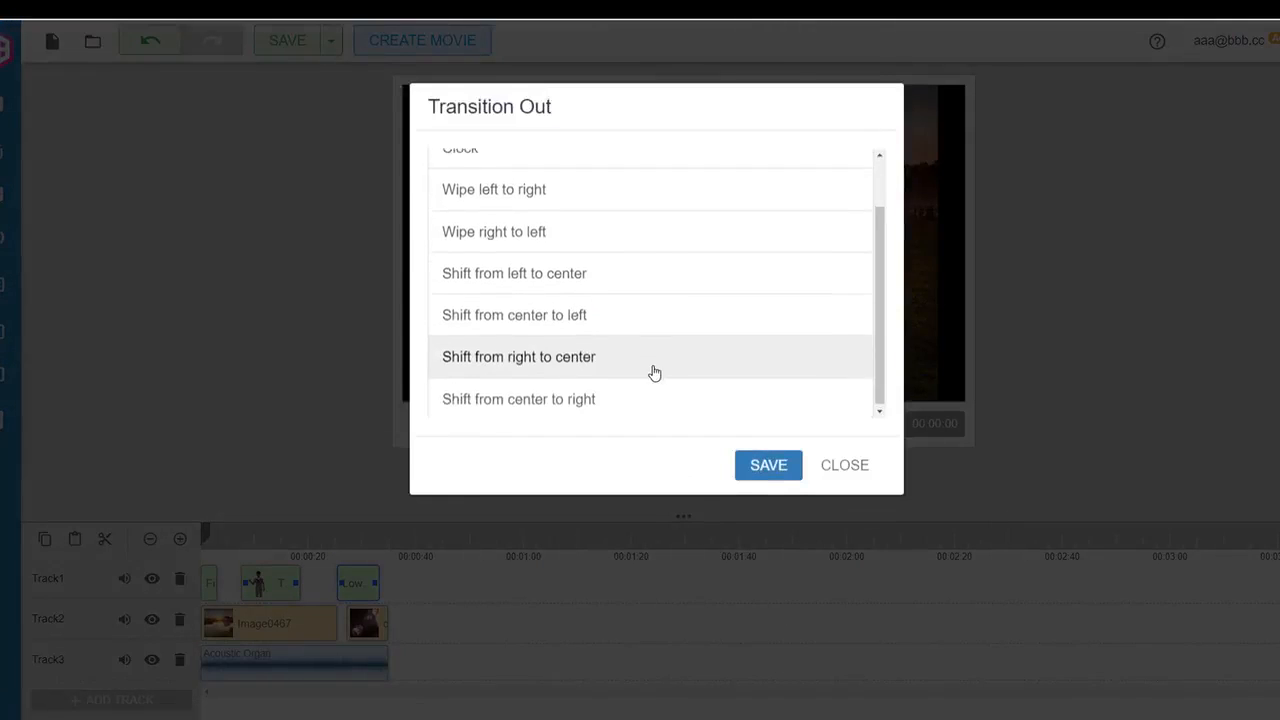
click(554, 322)
click(777, 469)
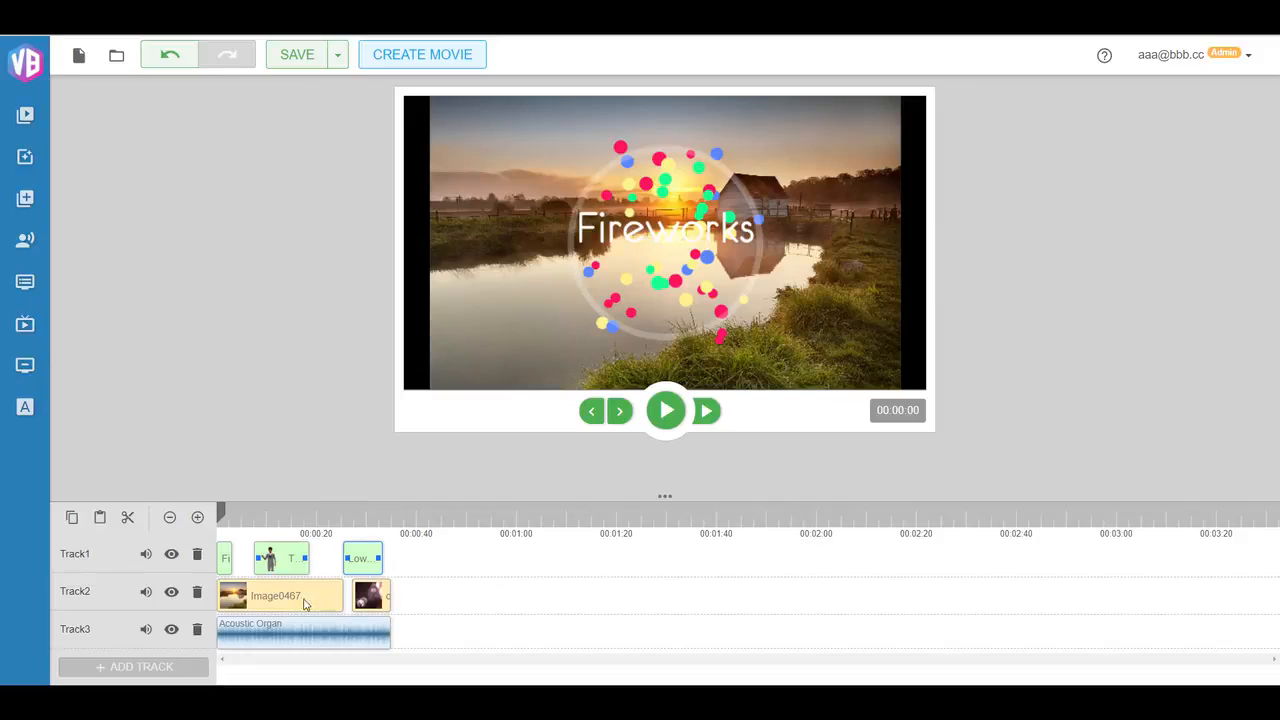
Lower the volume of the Acoustic Organ audio clip on Track3 to about 25%
right_click(294, 637)
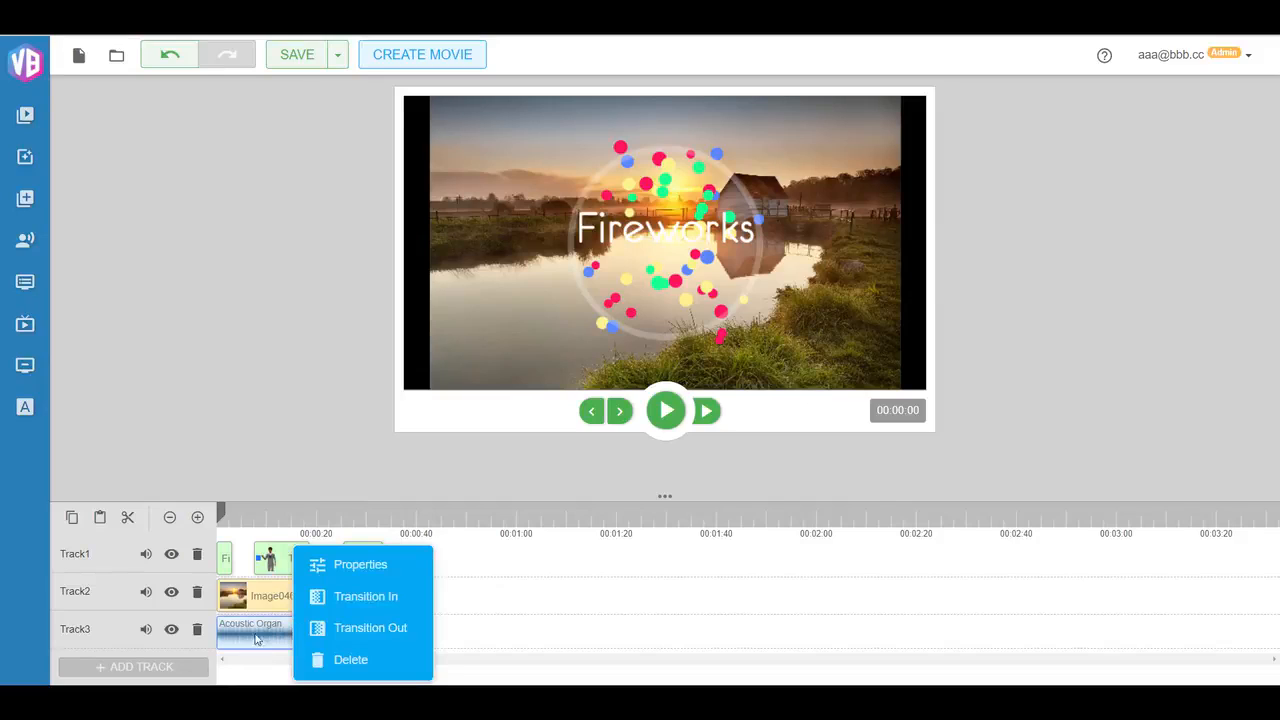
click(372, 566)
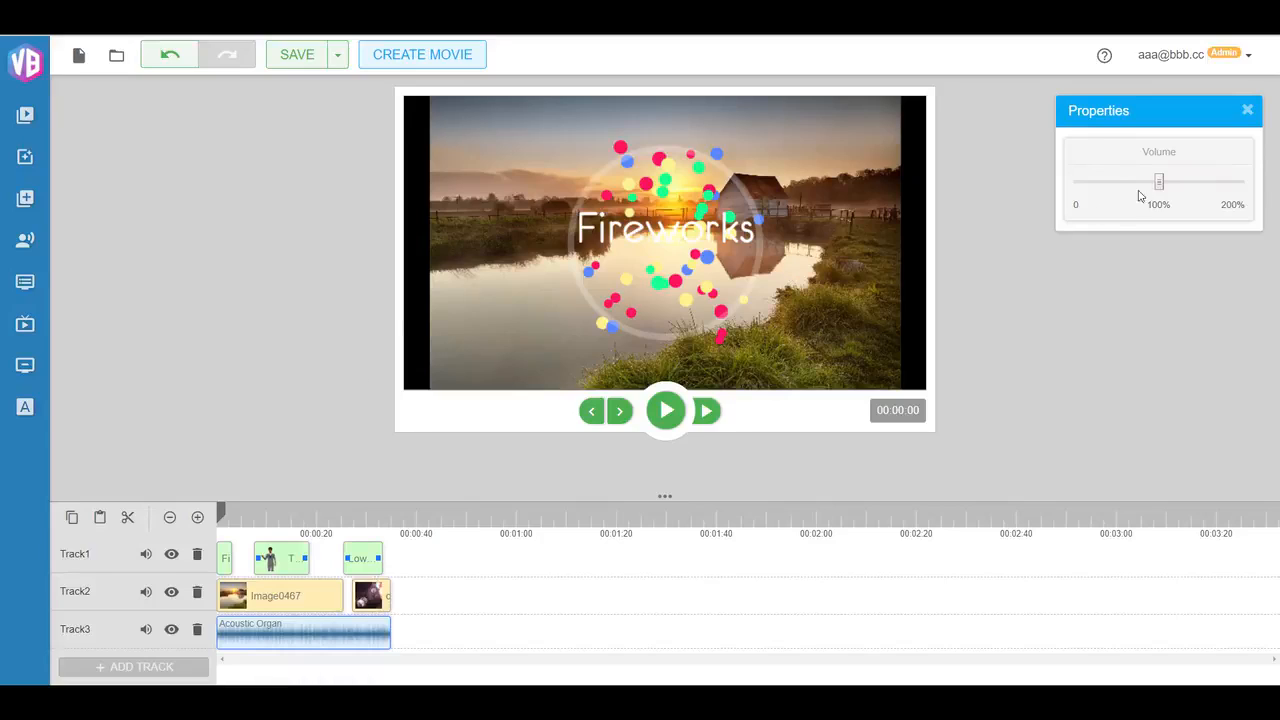
drag(1159, 183, 1095, 189)
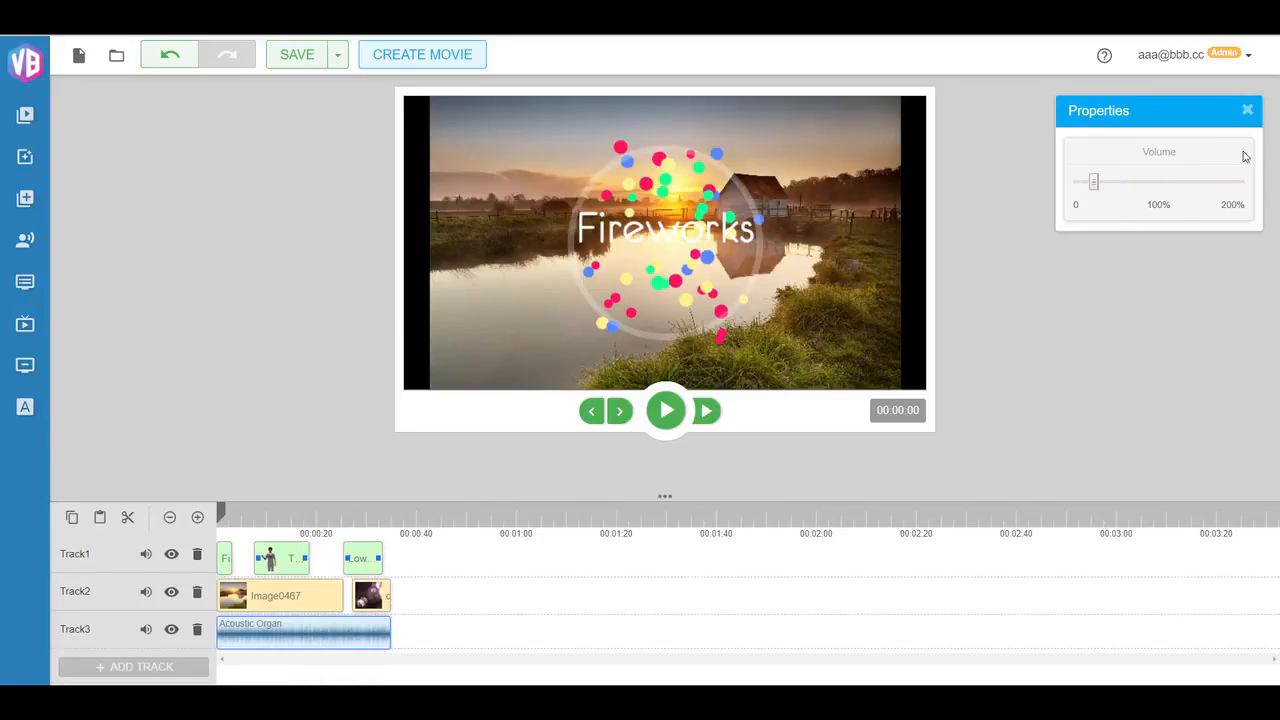